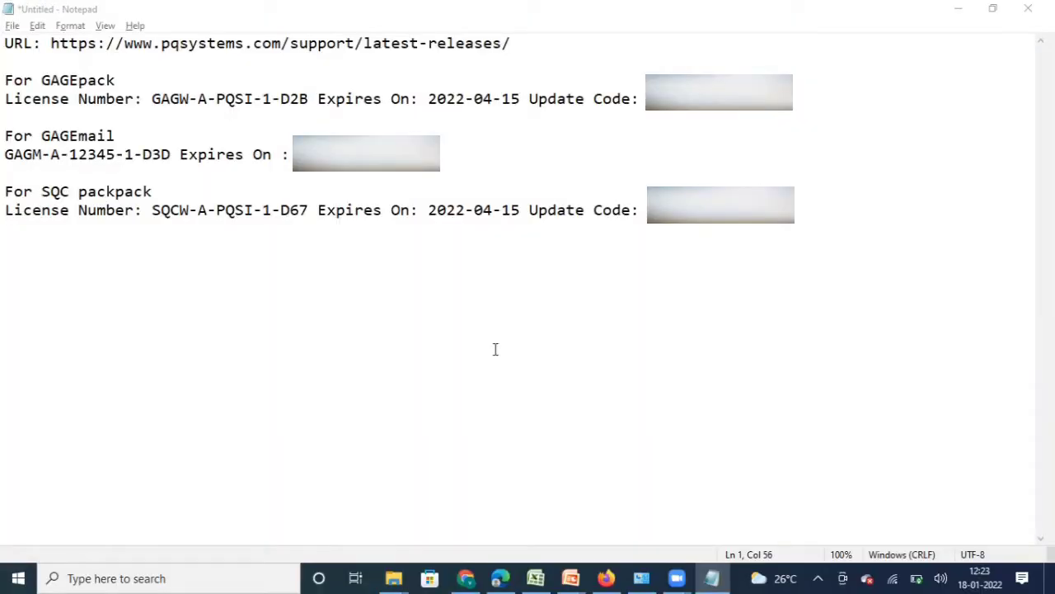
# Select and copy the PQ Systems latest-releases URL line in the licence notes.
pyautogui.click(496, 349)
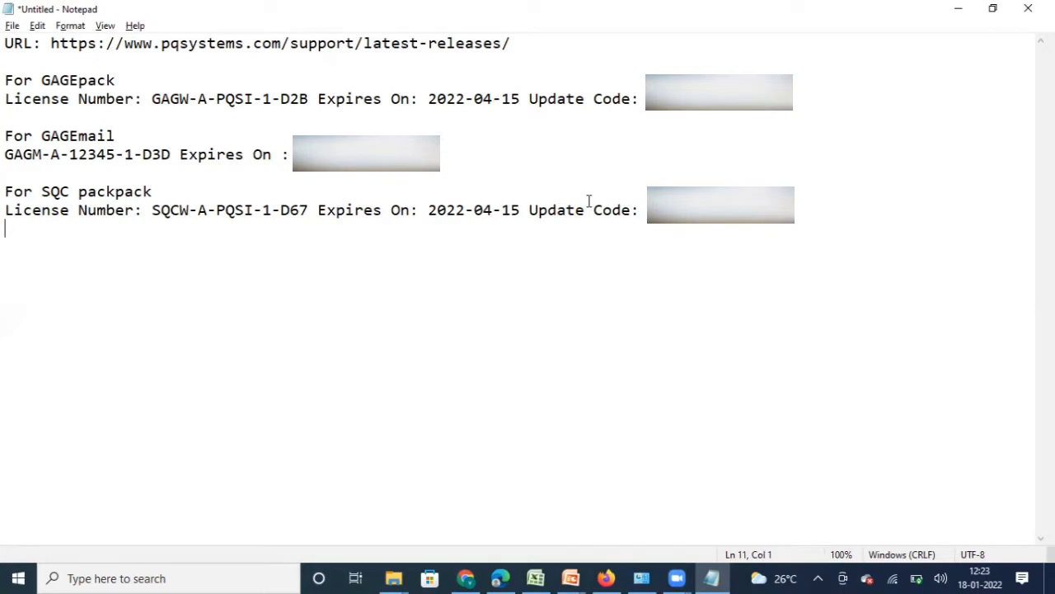
pyautogui.click(513, 43)
pyautogui.hotkey('shift', 'Home')
pyautogui.hotkey('ctrl', 'c')
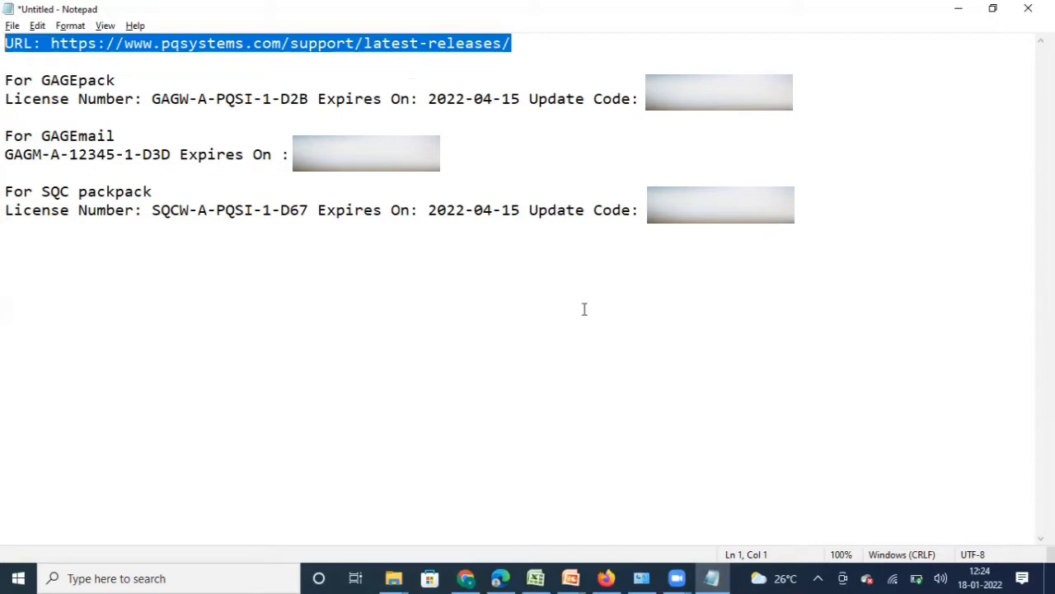
# In a new Edge tab, paste the copied URL, strip its 'URL: ' prefix and load the page.
pyautogui.click(503, 577)
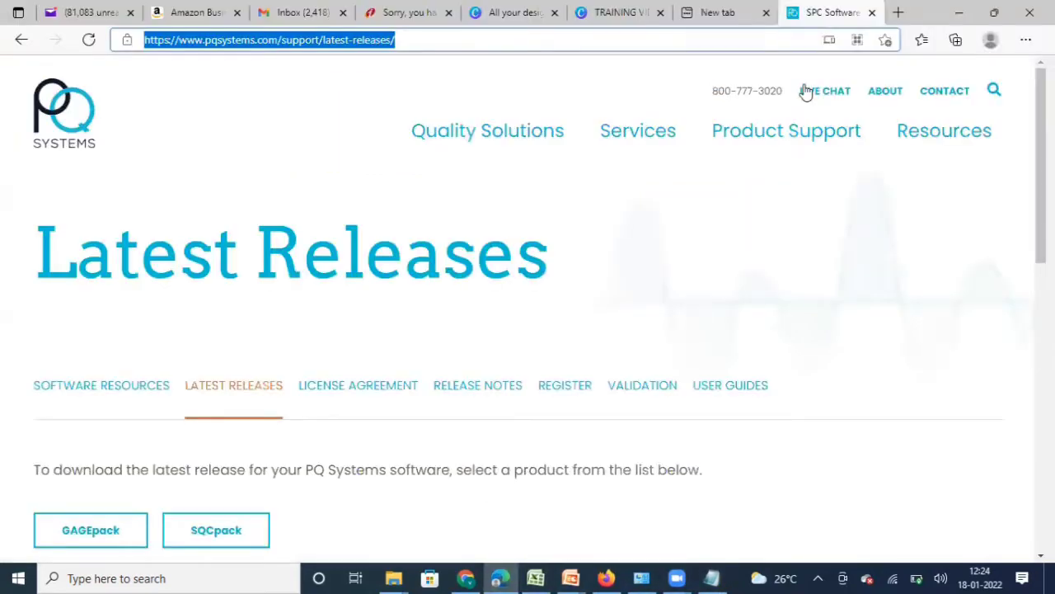
pyautogui.click(899, 15)
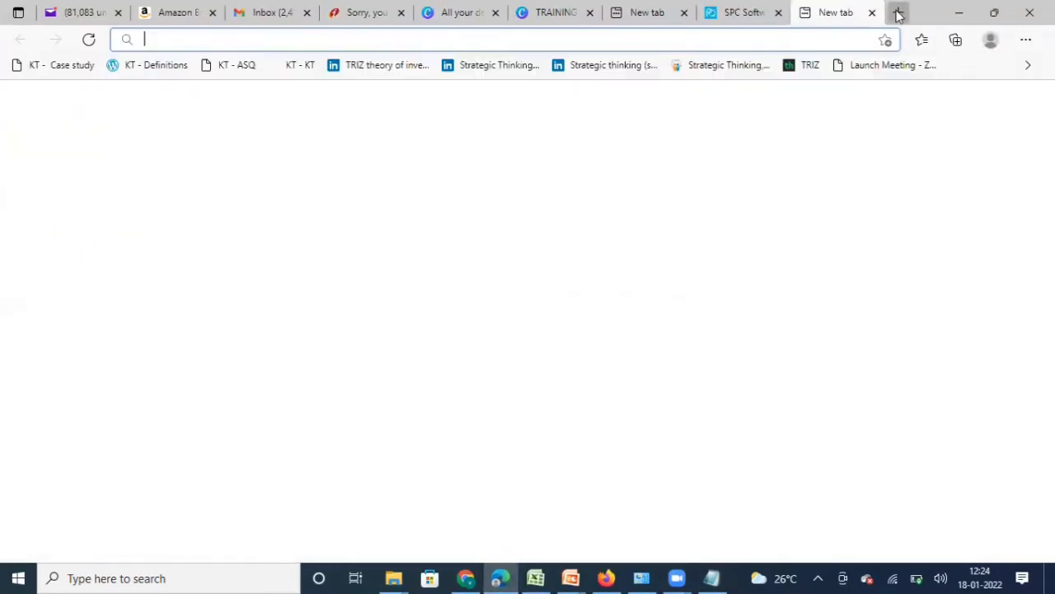
pyautogui.hotkey('ctrl', 'v')
pyautogui.press('Return')
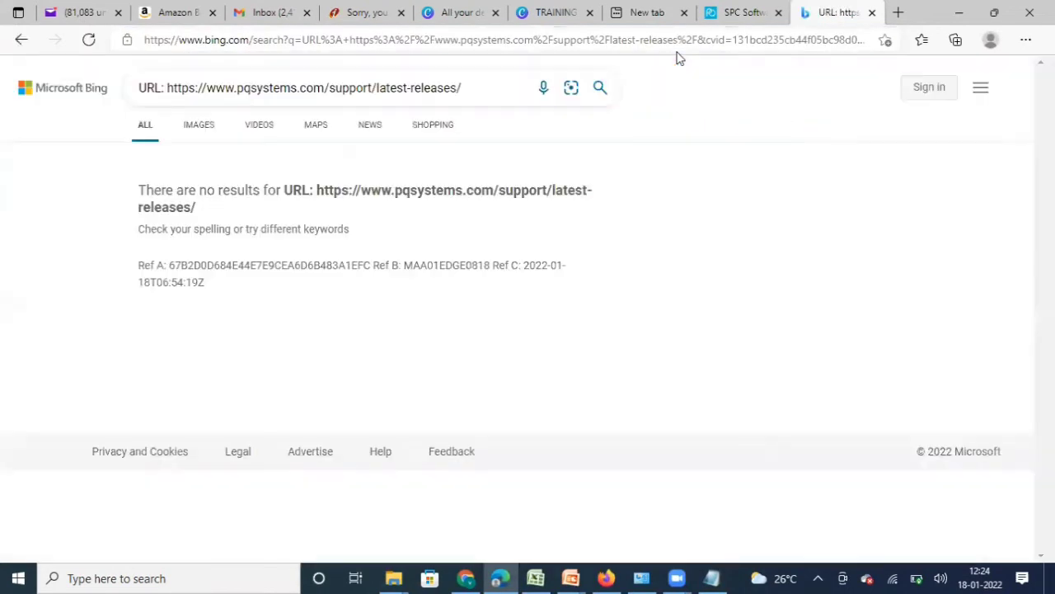
pyautogui.click(765, 39)
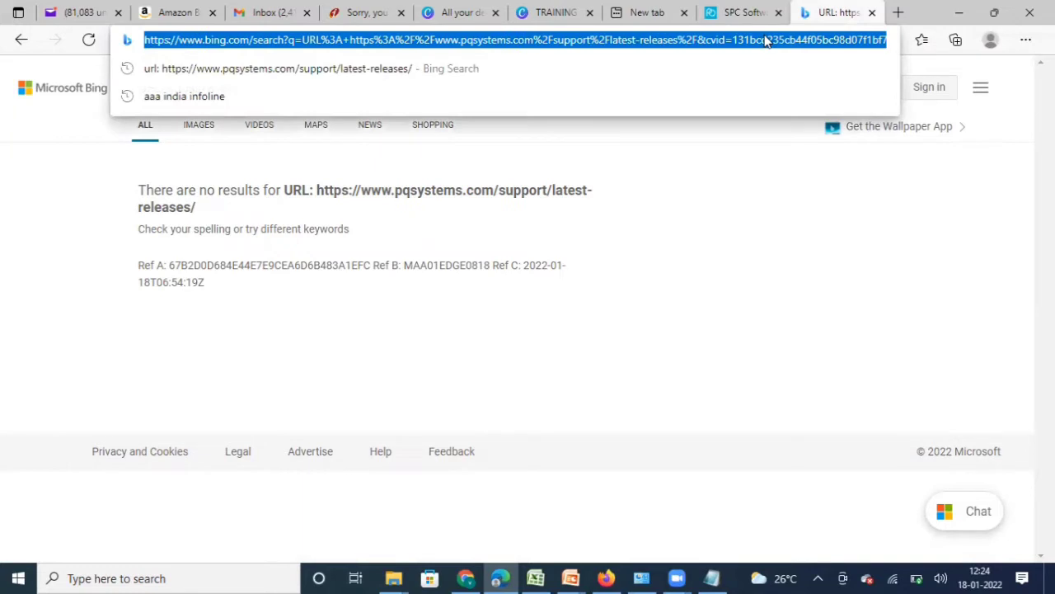
pyautogui.hotkey('ctrl', 'v')
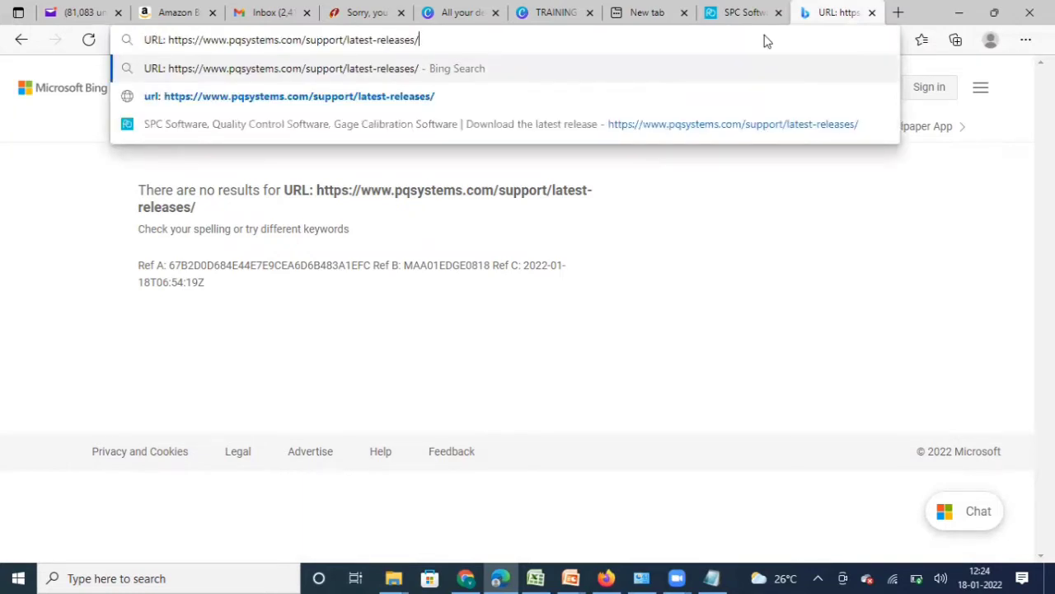
pyautogui.press('Home')
pyautogui.press('Delete')
pyautogui.press('Delete')
pyautogui.press('Delete')
pyautogui.press('Delete')
pyautogui.press('Delete')
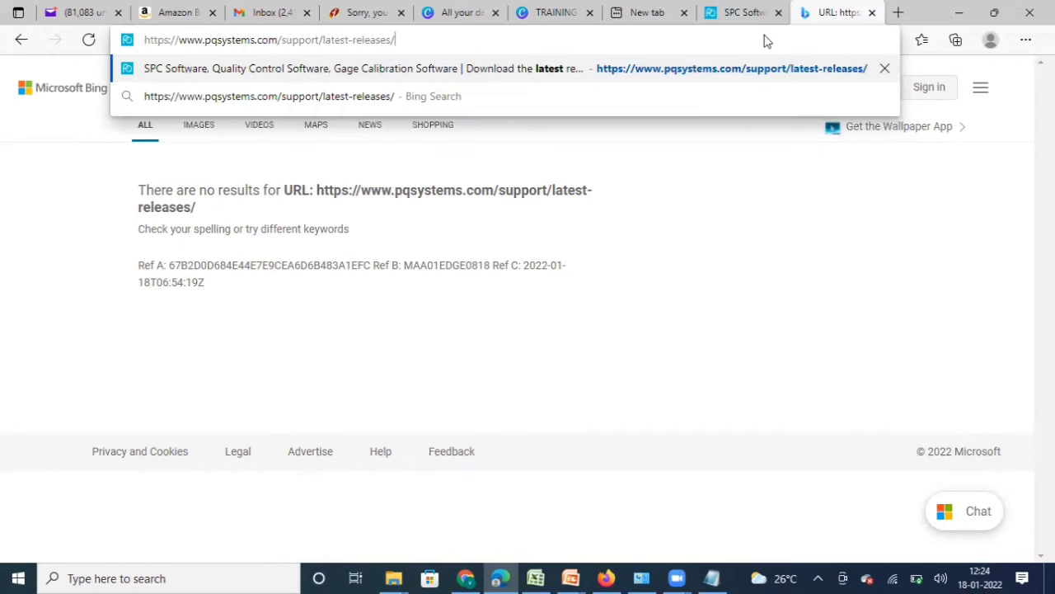
pyautogui.press('Return')
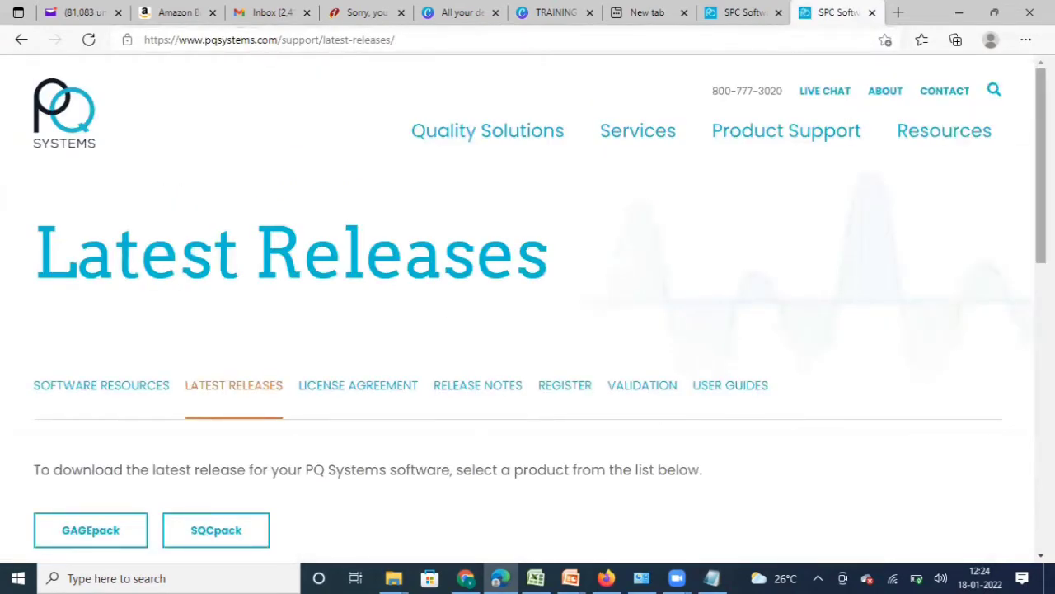
# Go to the GAGEpack latest releases and open the 'GAGEpack version 13' download page.
pyautogui.scroll(-3, 1040, 247)
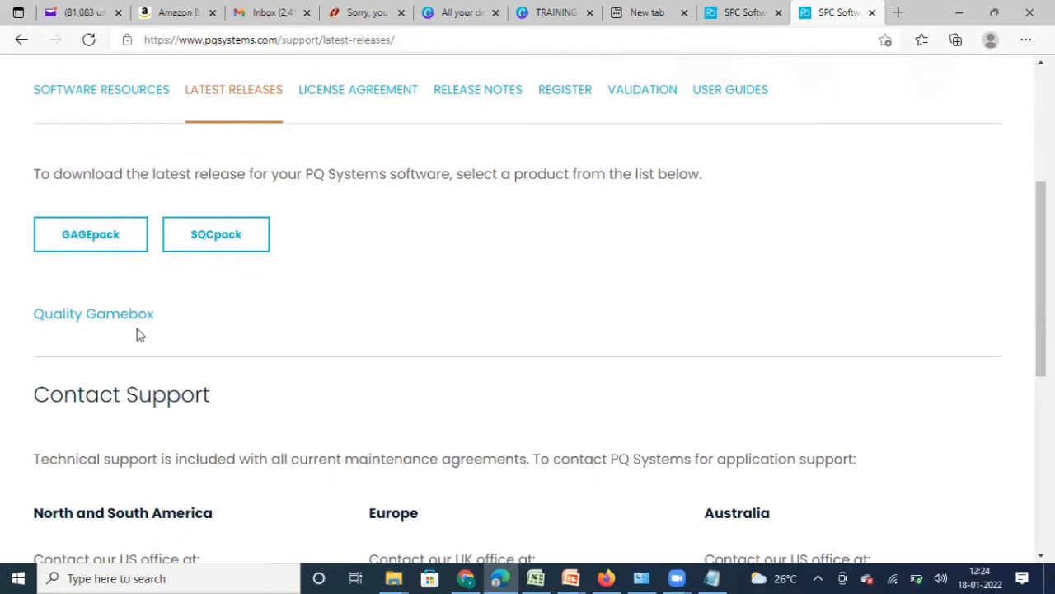
pyautogui.click(75, 238)
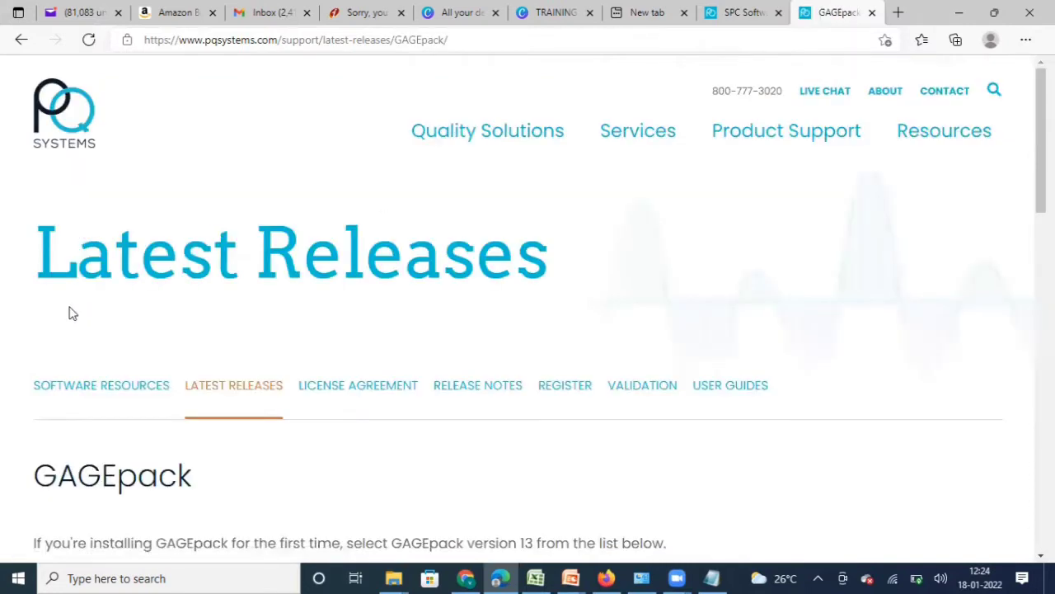
pyautogui.scroll(-2, 528, 330)
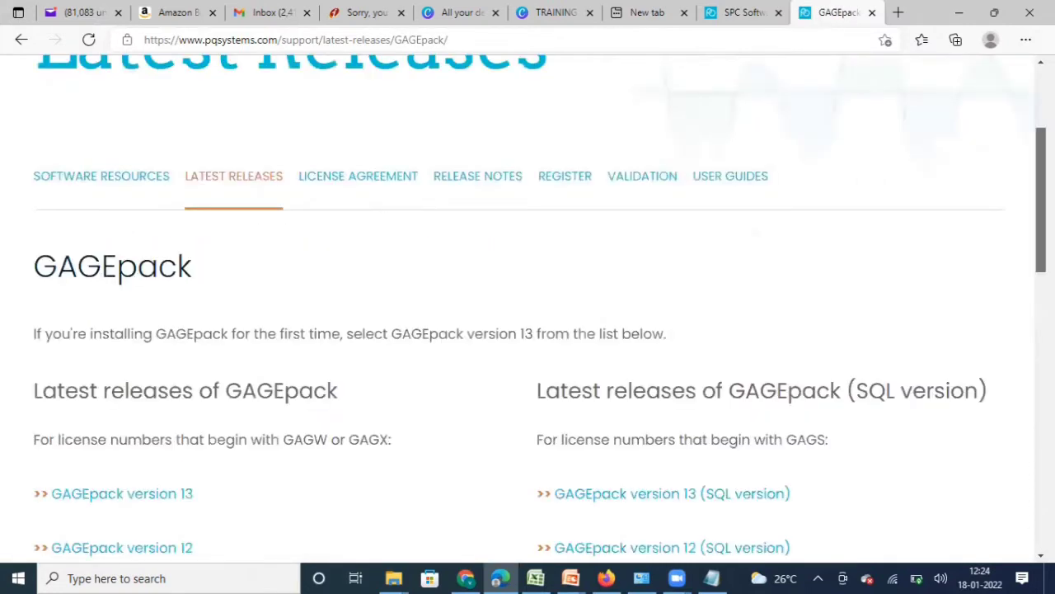
pyautogui.scroll(-1, 831, 337)
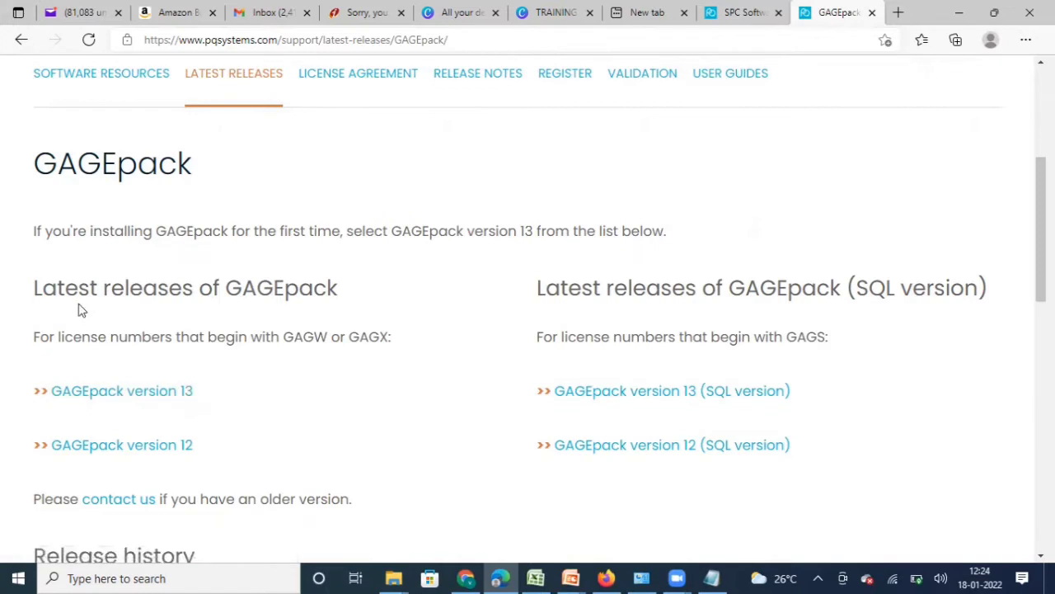
pyautogui.click(97, 397)
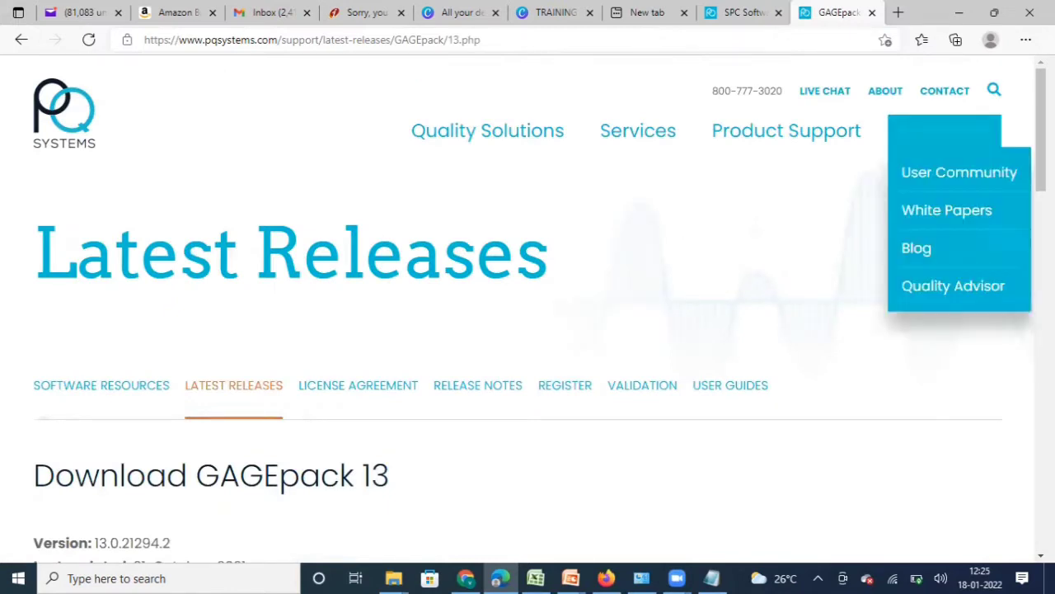
# Download gagepack13.0_upg.exe and show it in File Explorer's Downloads folder.
pyautogui.scroll(-4, 990, 243)
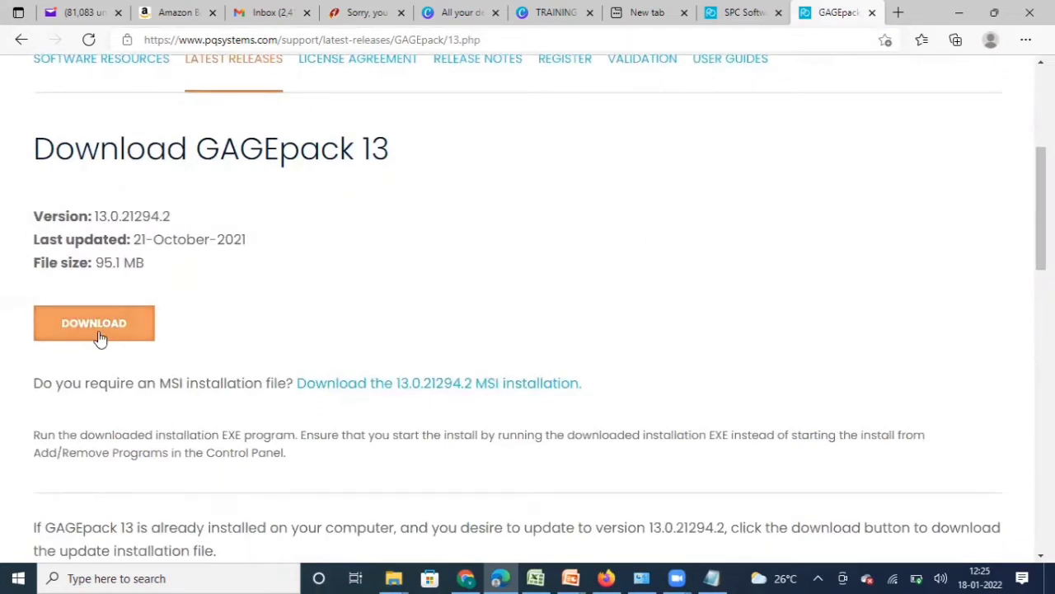
pyautogui.click(96, 327)
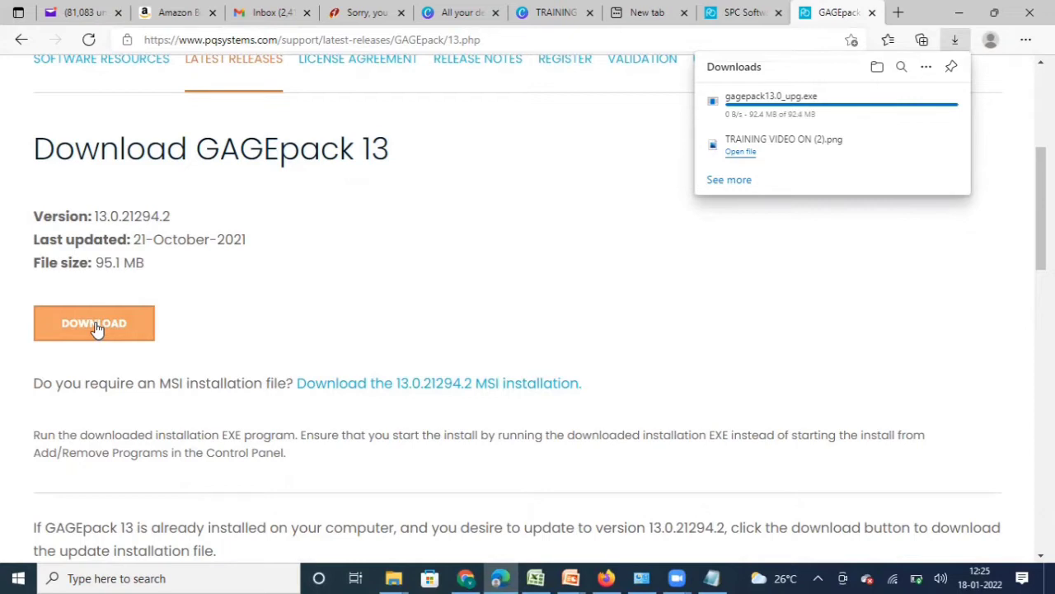
pyautogui.click(393, 578)
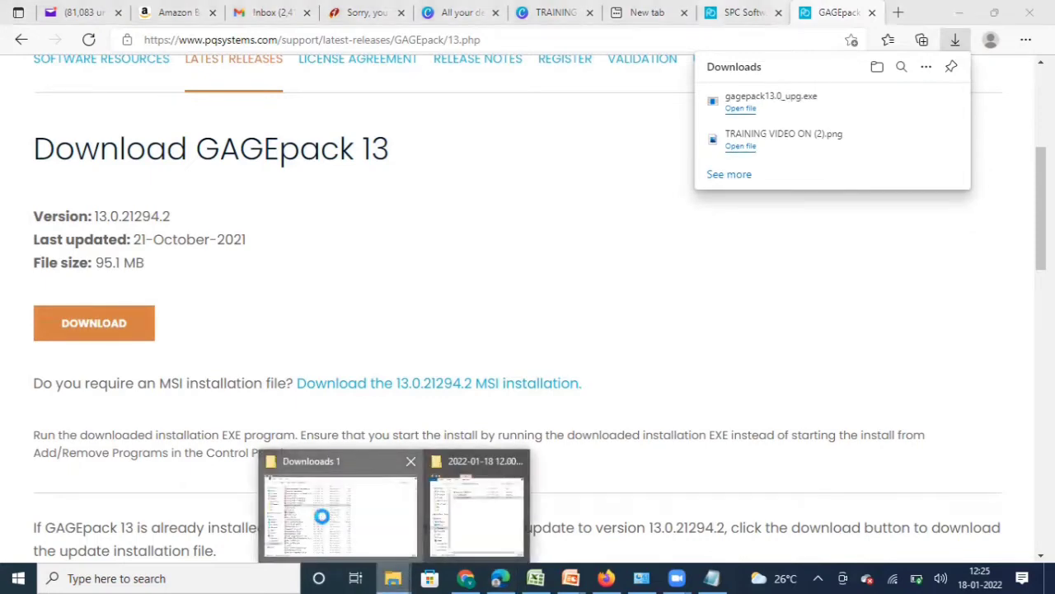
pyautogui.click(323, 516)
pyautogui.click(51, 130)
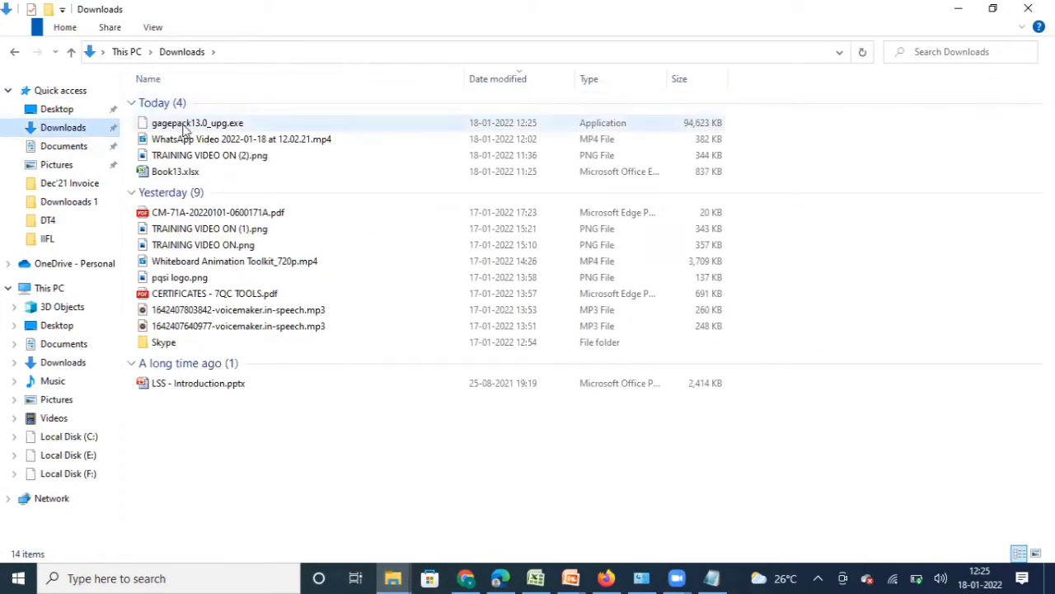
# Run gagepack13.0_upg.exe from the Downloads folder.
pyautogui.click(185, 128)
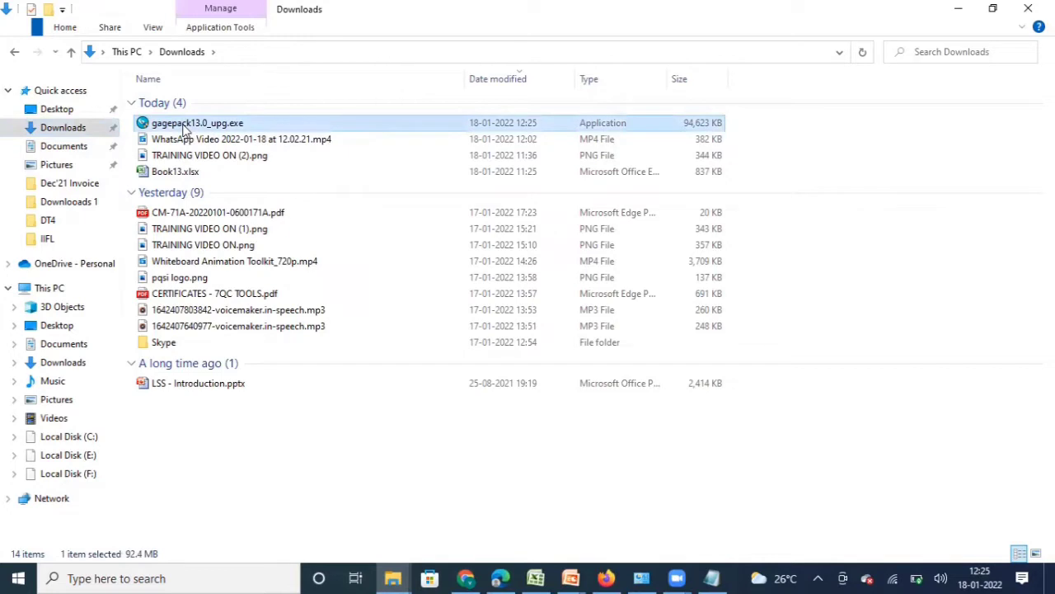
pyautogui.doubleClick(186, 128)
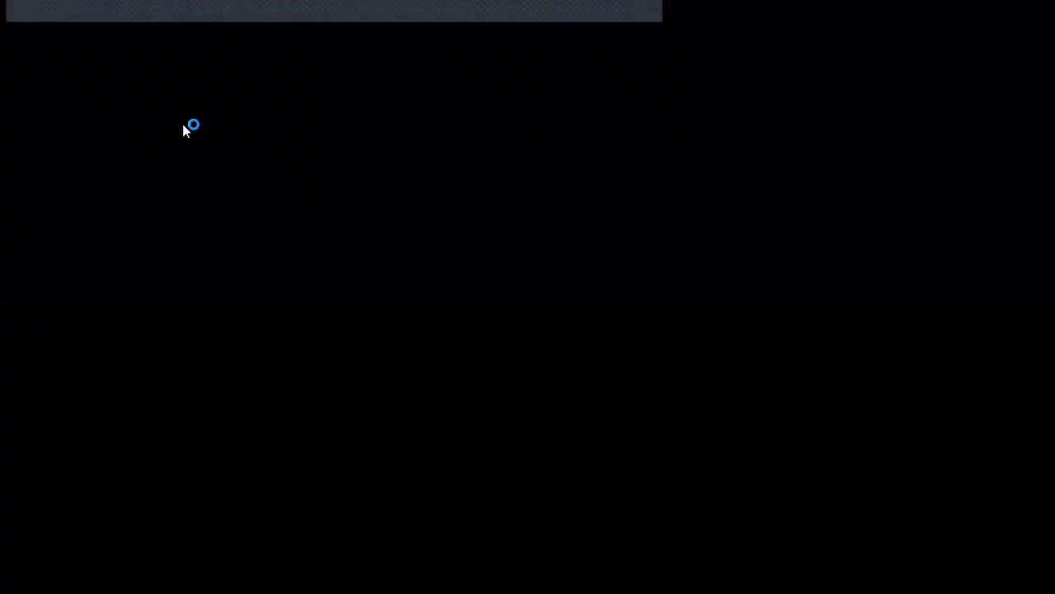
# Approve the User Account Control prompt so the GAGEpack setup wizard opens.
pyautogui.click(397, 392)
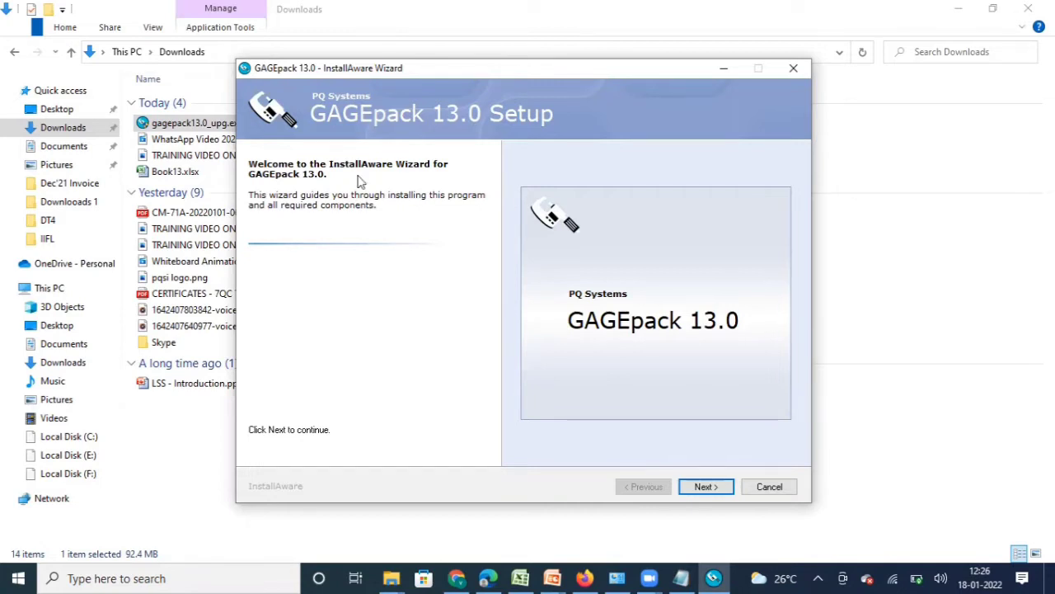
# Accept the GAGEpack licence agreement terms and continue to feature selection.
pyautogui.click(705, 488)
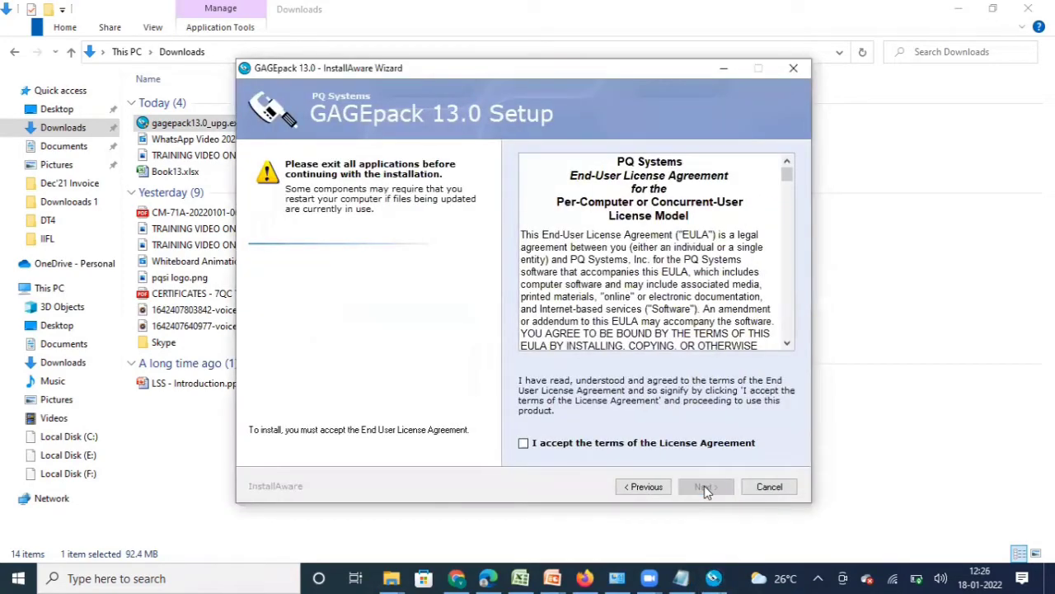
pyautogui.click(524, 443)
pyautogui.click(709, 488)
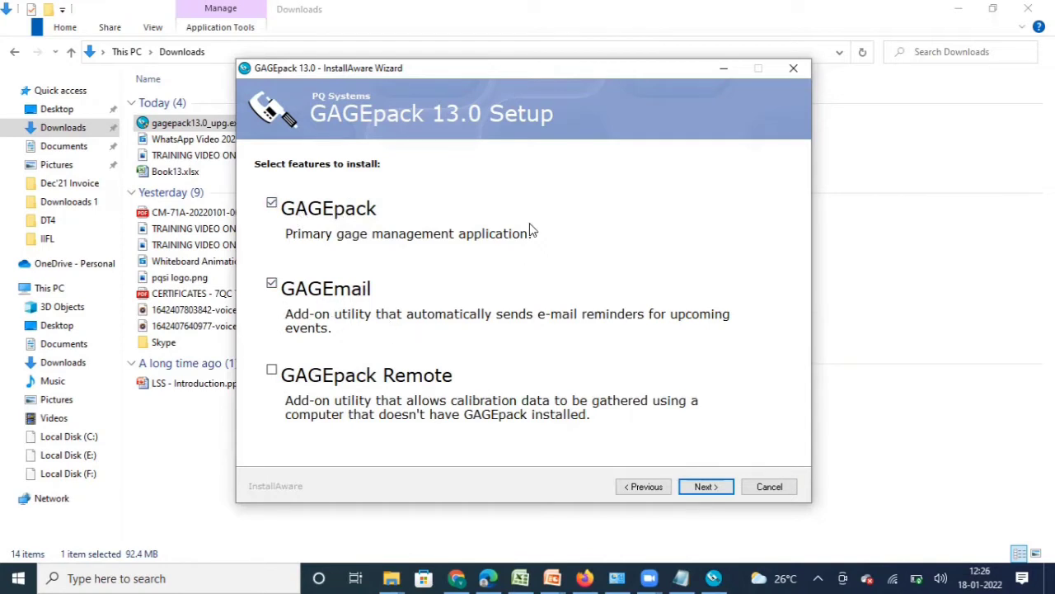
# Keep GAGEpack and GAGEmail selected, leaving GAGEpack Remote out, and continue.
pyautogui.click(705, 486)
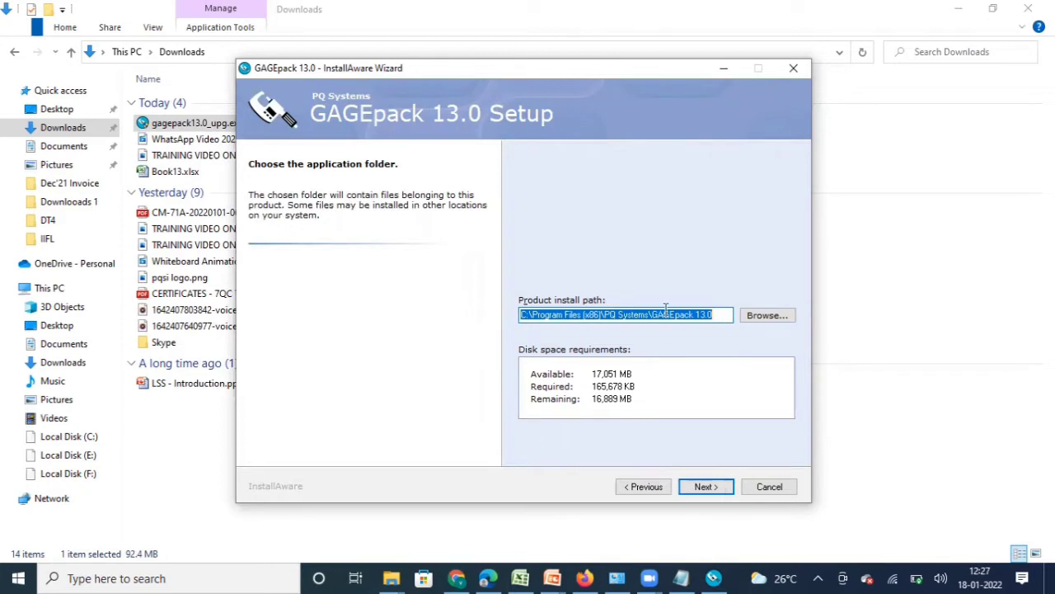
# Install to C:\Program Files (x86)\PQ Systems\GAGEpack 13.0 with the default Start Menu group, then finish.
pyautogui.click(708, 487)
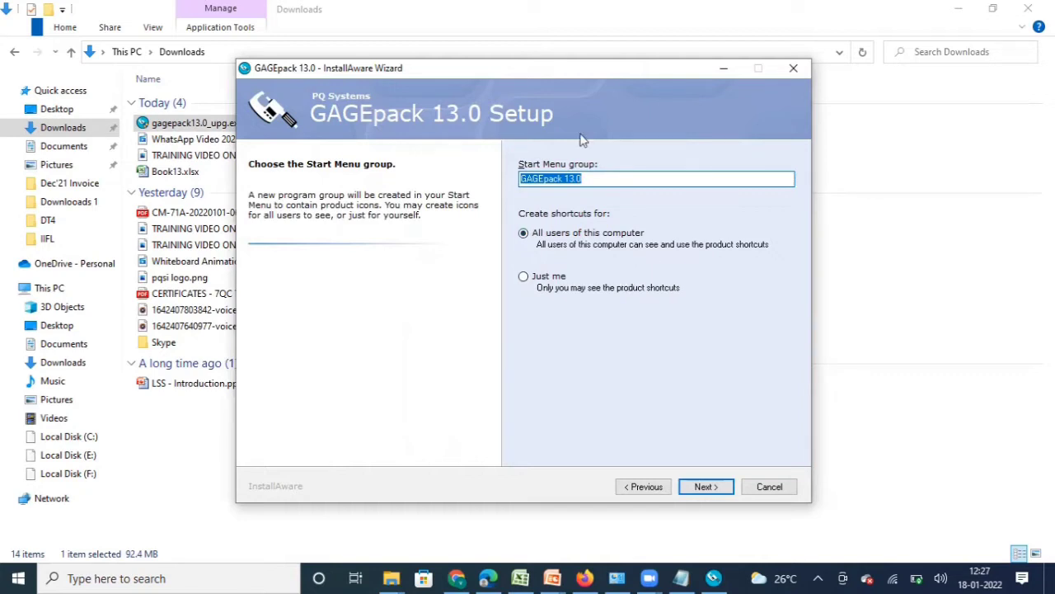
pyautogui.click(704, 487)
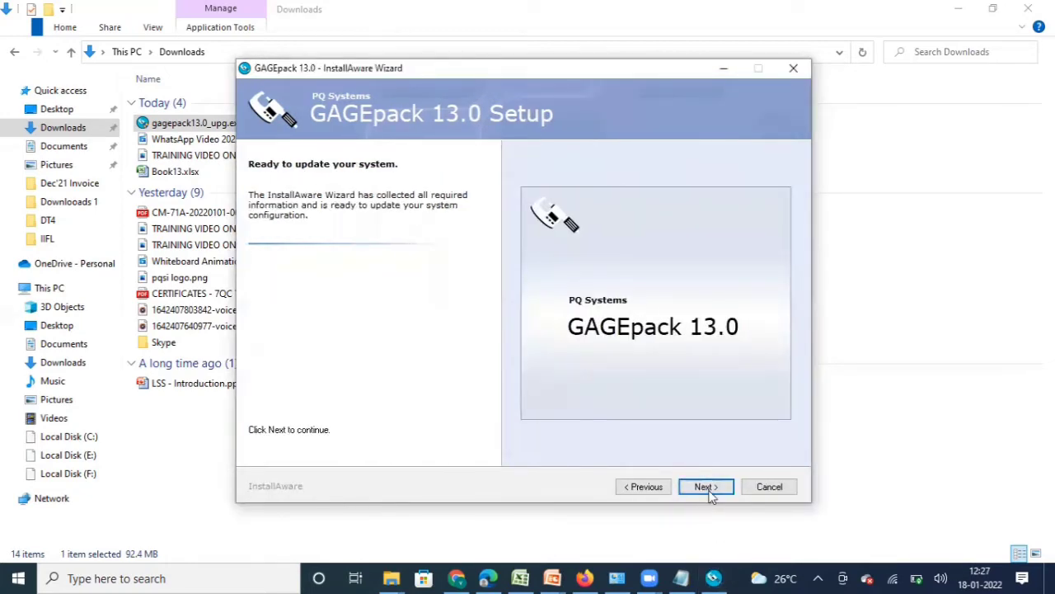
pyautogui.click(705, 487)
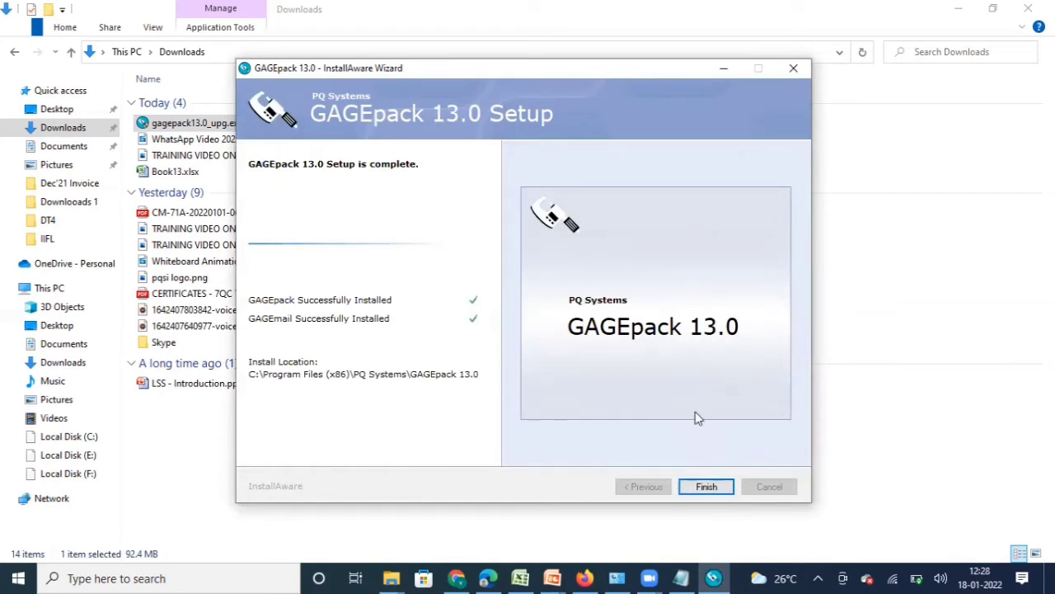
pyautogui.click(706, 488)
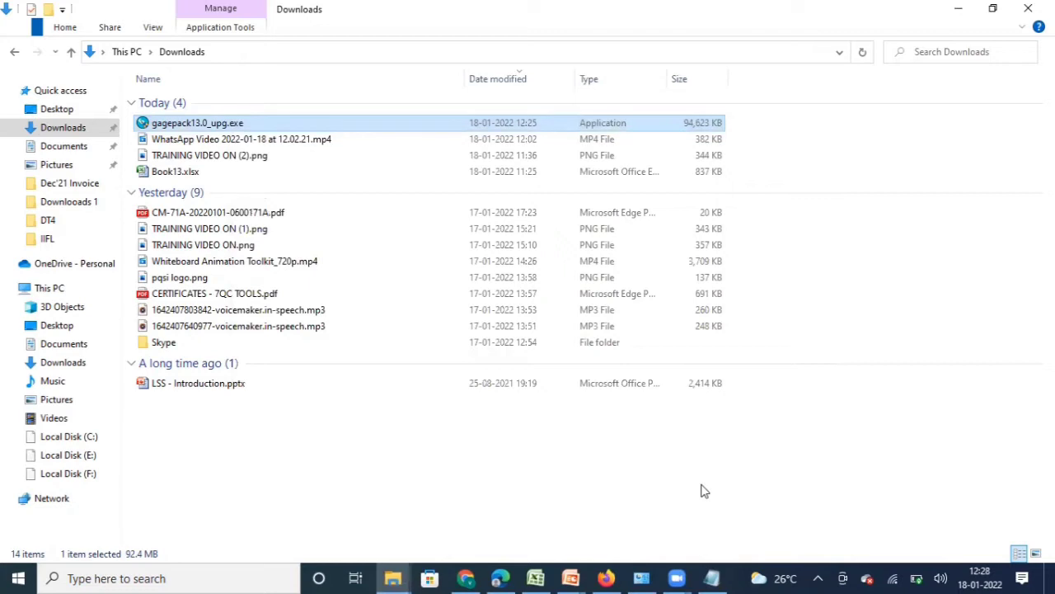
# Search 'gage', launch GAGEpack 13.0 and log in to Sample Gages as the default supervisor.
pyautogui.click(97, 577)
pyautogui.write('gage')
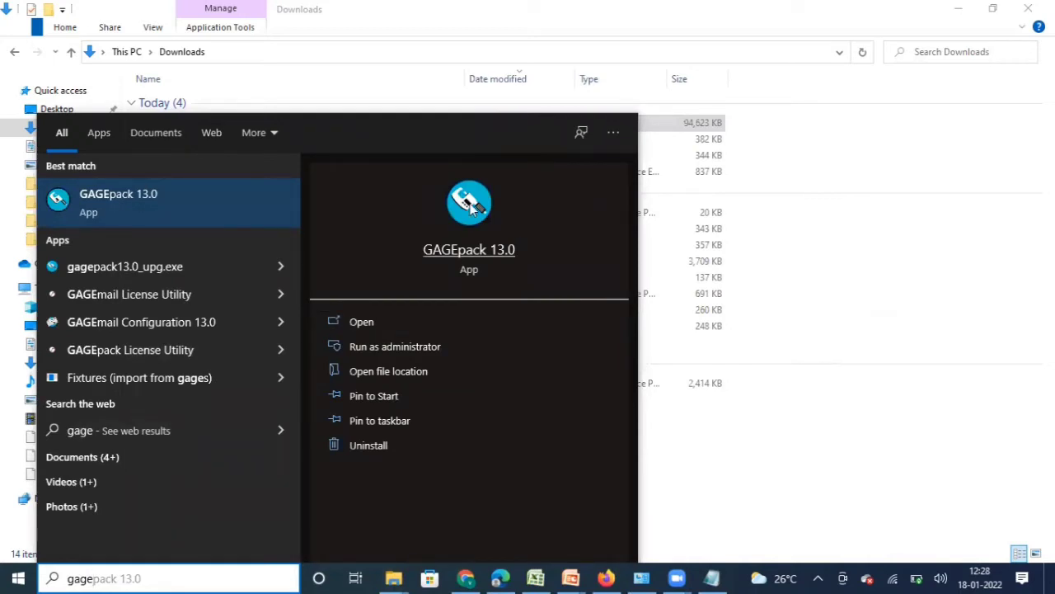
pyautogui.click(470, 206)
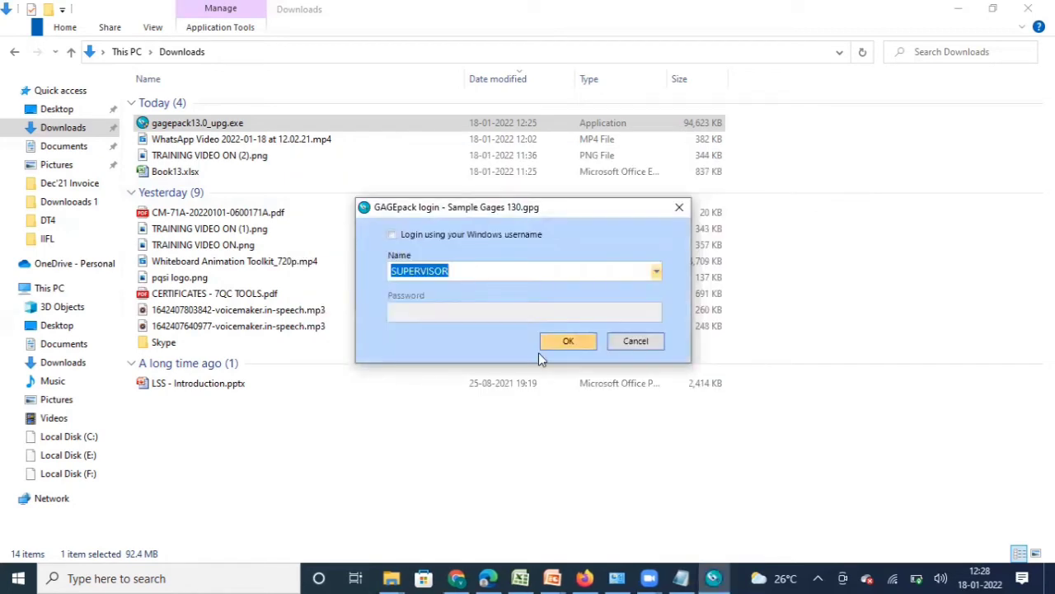
pyautogui.click(560, 343)
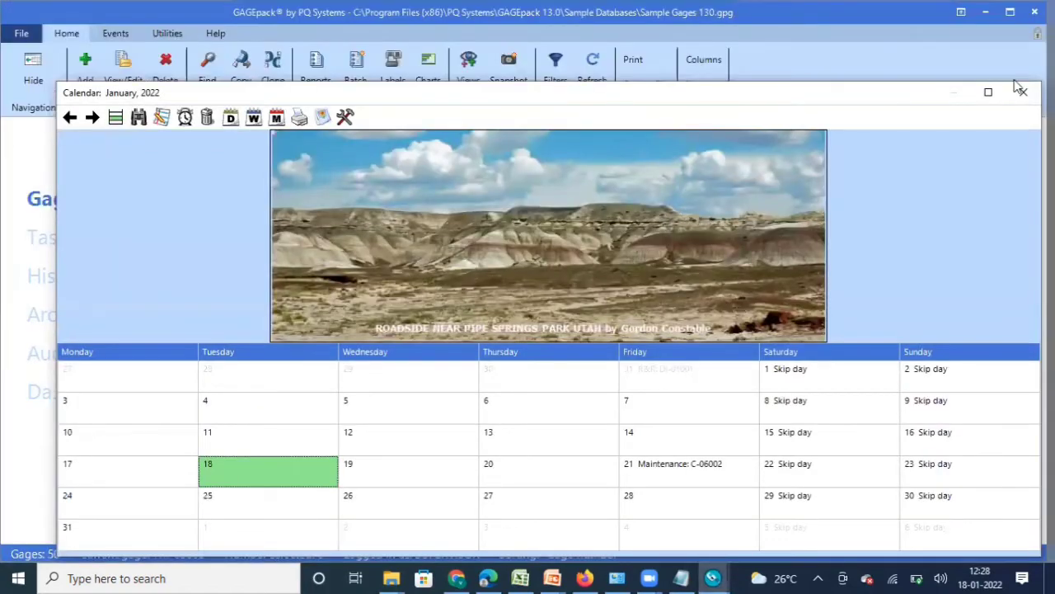
# Close the January 2022 calendar to reveal the gages grid and show the Help ribbon commands.
pyautogui.click(1021, 91)
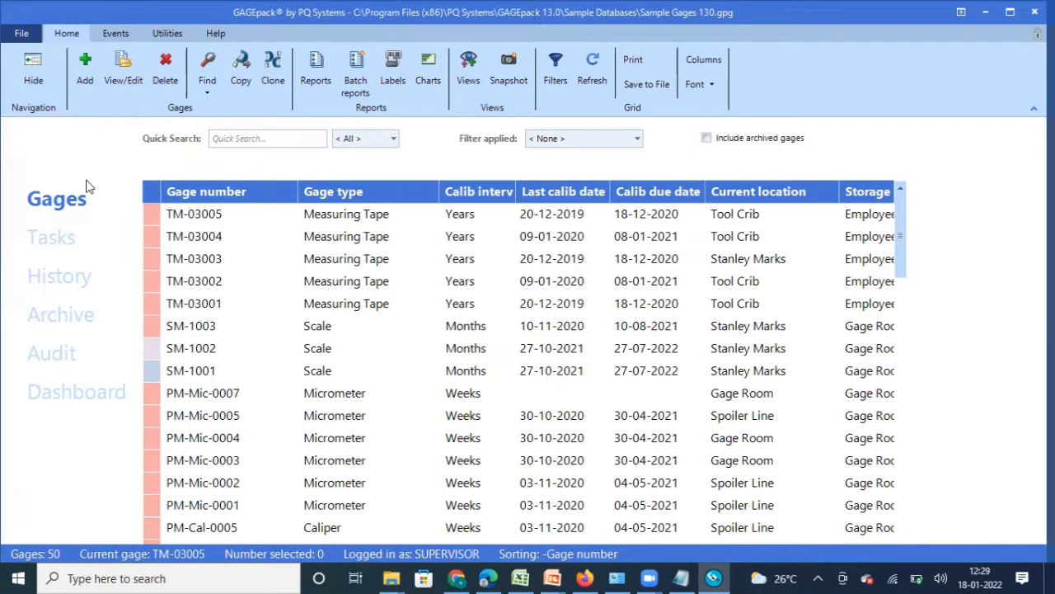
pyautogui.click(216, 34)
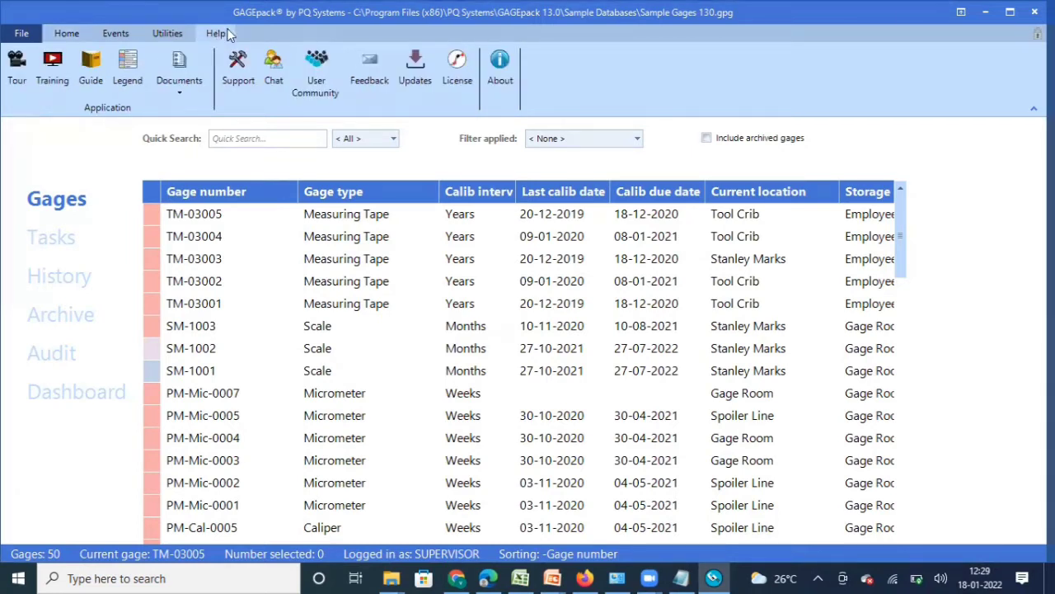
# Open the License Utility's new licence certificate form at the Expires On year, then switch to Notepad.
pyautogui.click(459, 71)
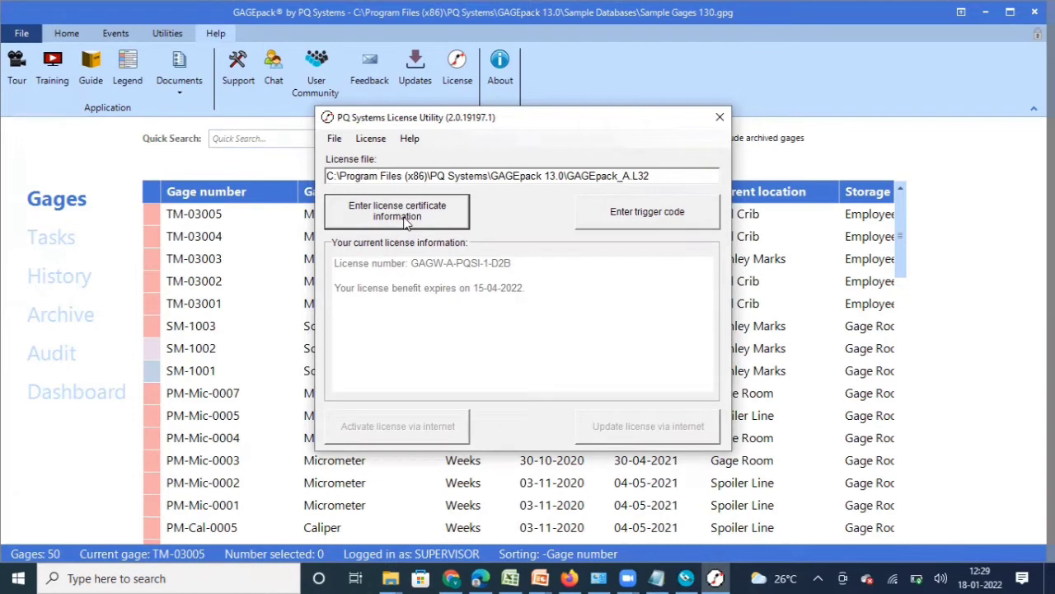
pyautogui.click(400, 216)
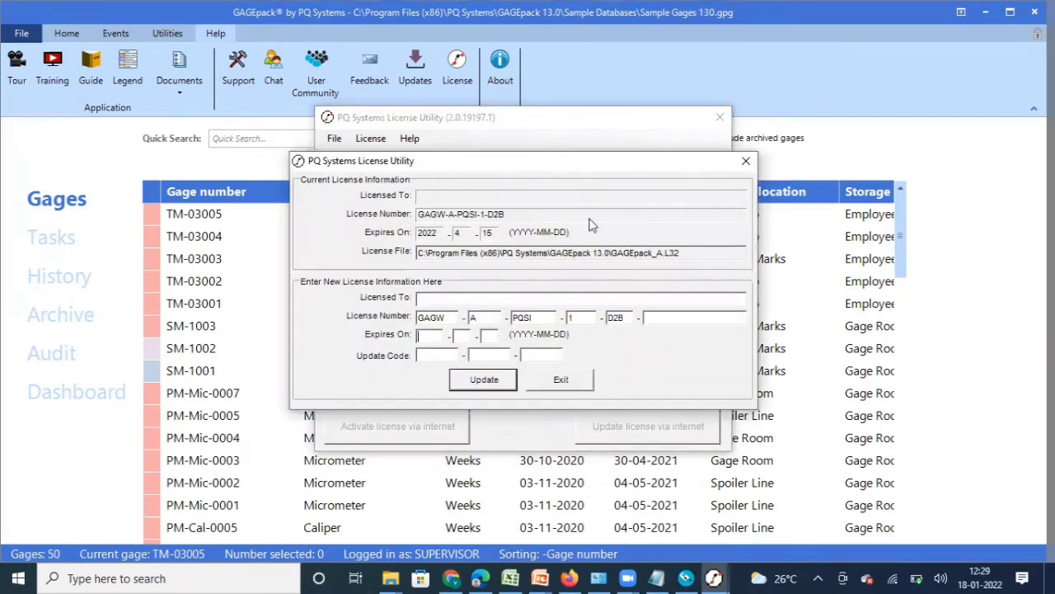
pyautogui.click(424, 334)
pyautogui.click(656, 578)
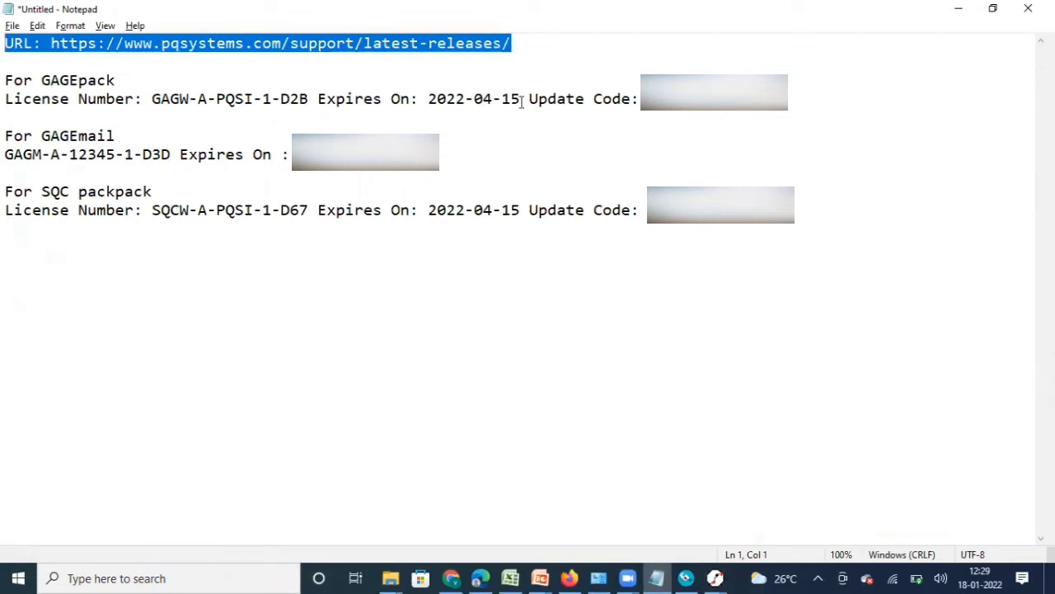
# Select the whole GAGEpack License Number line in the Notepad notes.
pyautogui.moveTo(799, 103); pyautogui.dragTo(490, 101)
pyautogui.click(305, 115)
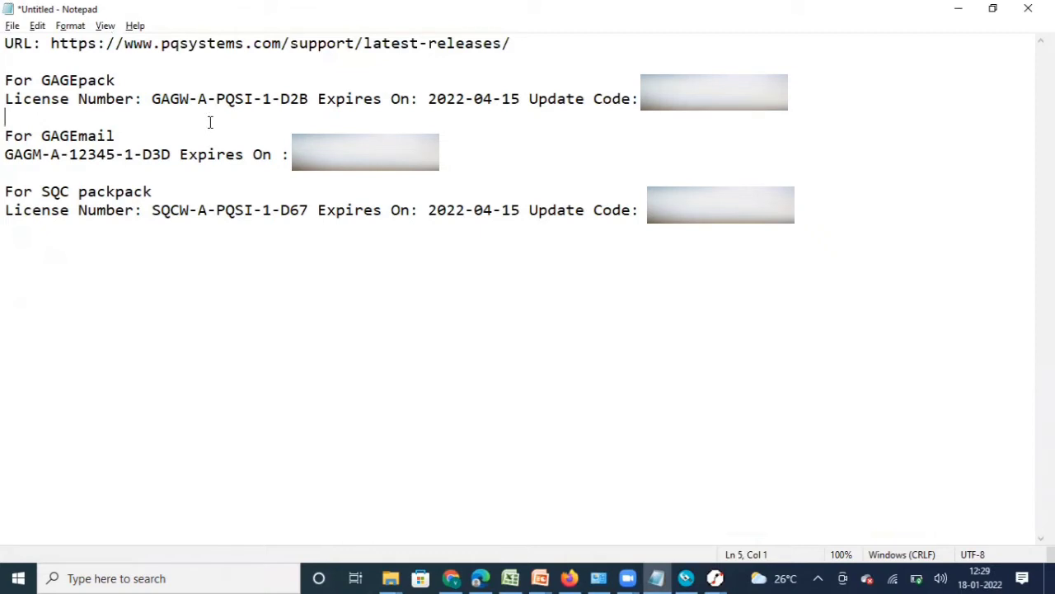
pyautogui.moveTo(640, 100); pyautogui.dragTo(6, 98)
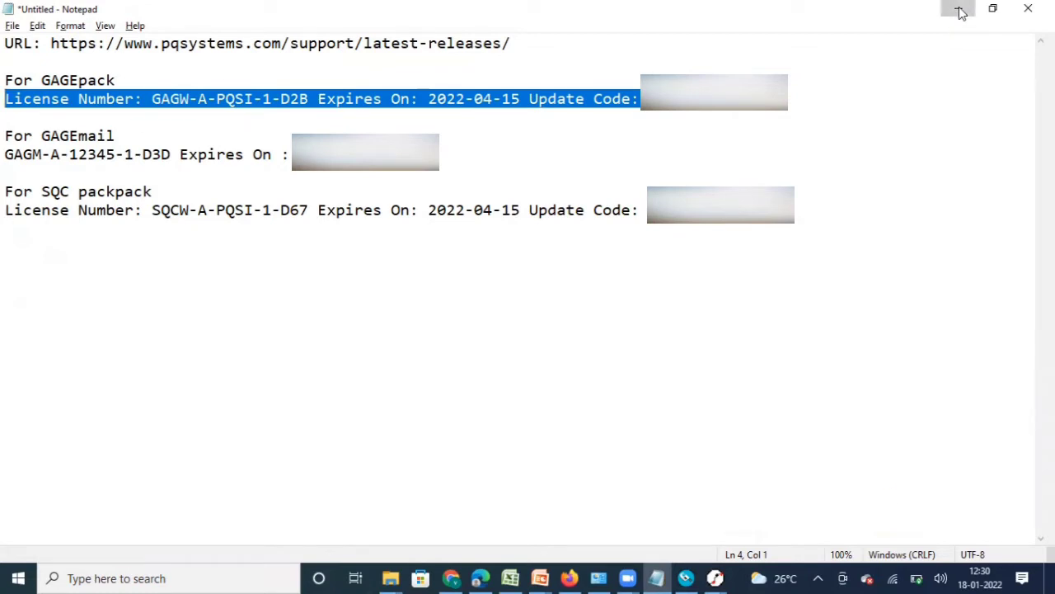
# Minimize Notepad and return to the GAGEpack License Utility form showing expiry 2022-04-15.
pyautogui.click(960, 9)
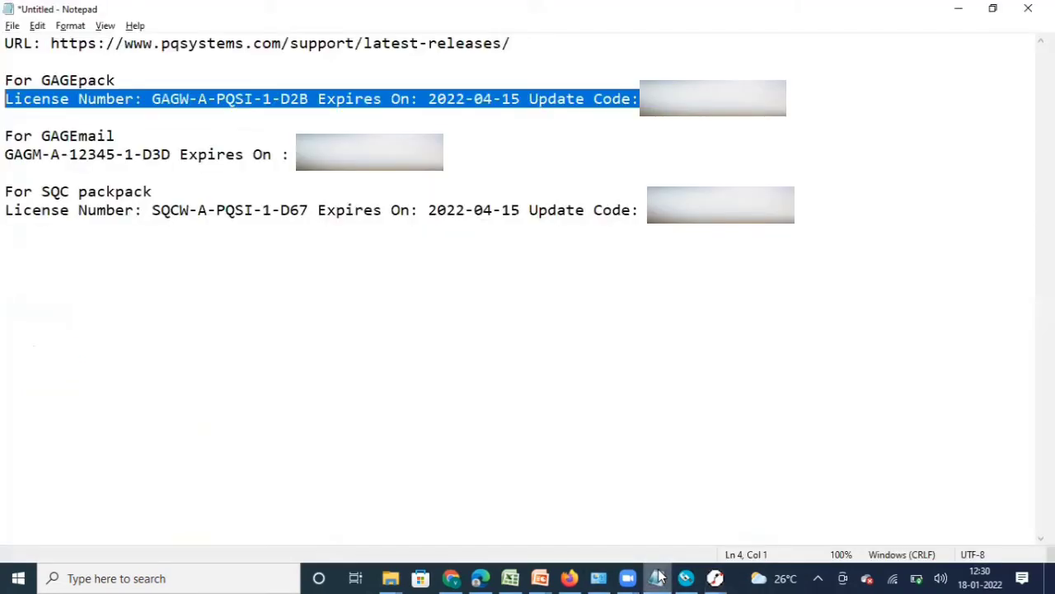
pyautogui.click(656, 578)
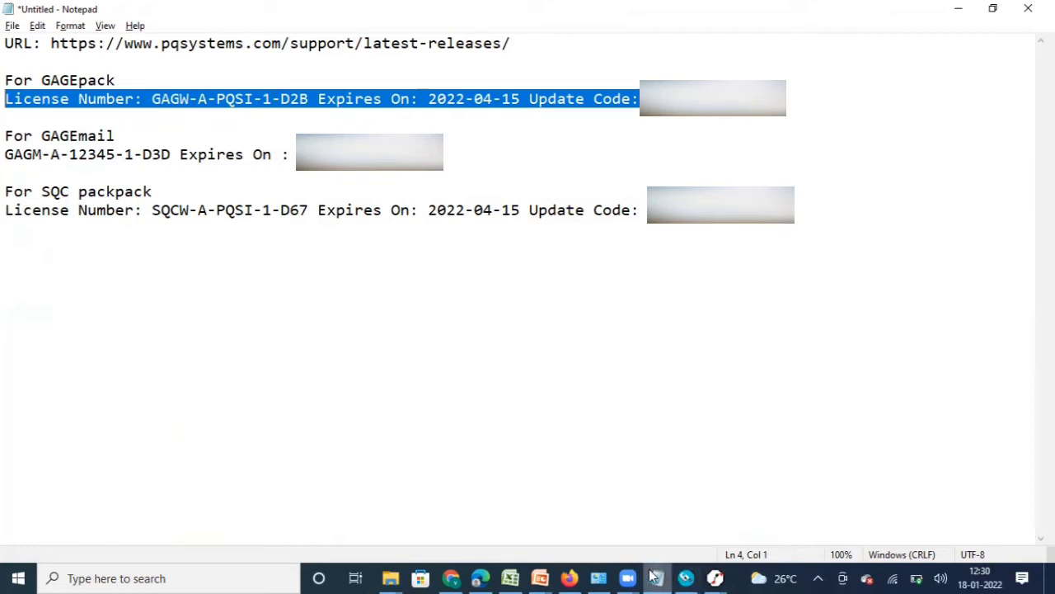
pyautogui.click(685, 577)
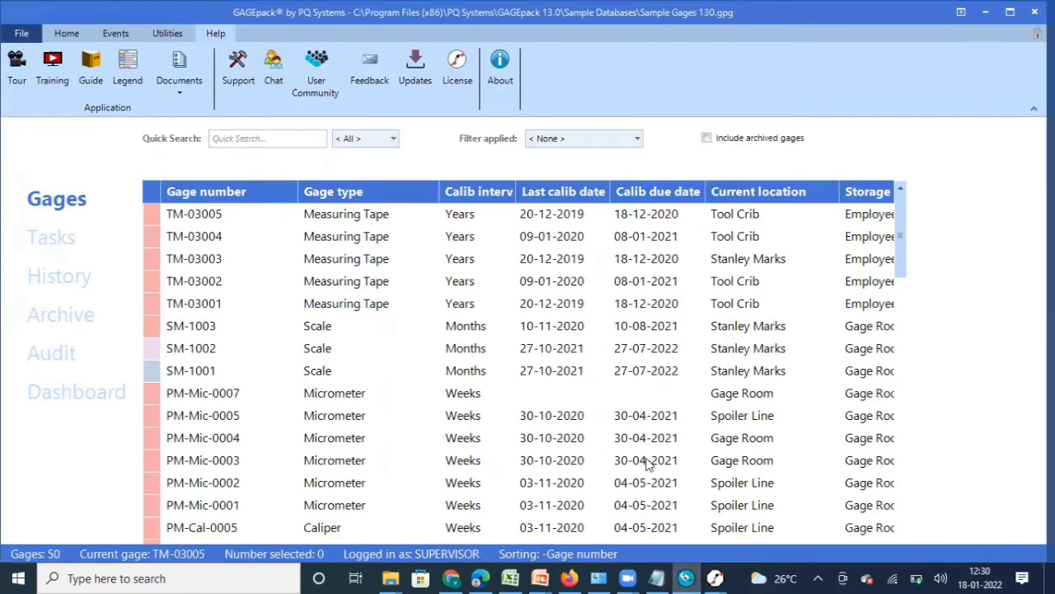
# Close the licence-entry form and the License Utility without updating, back to the 50-gage list.
pyautogui.moveTo(714, 577)
pyautogui.click(755, 532)
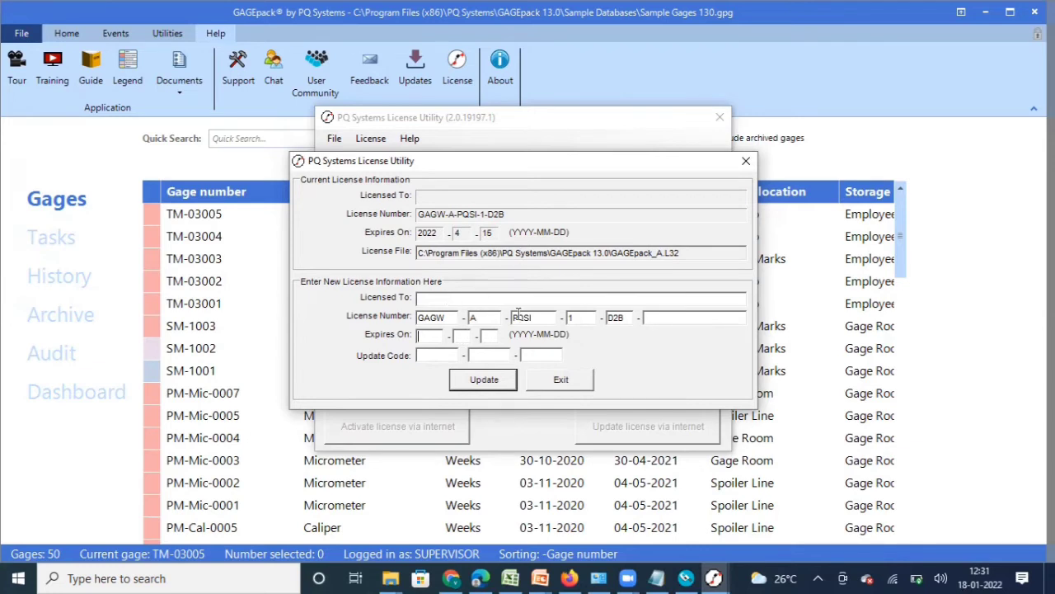
pyautogui.click(746, 161)
pyautogui.click(719, 117)
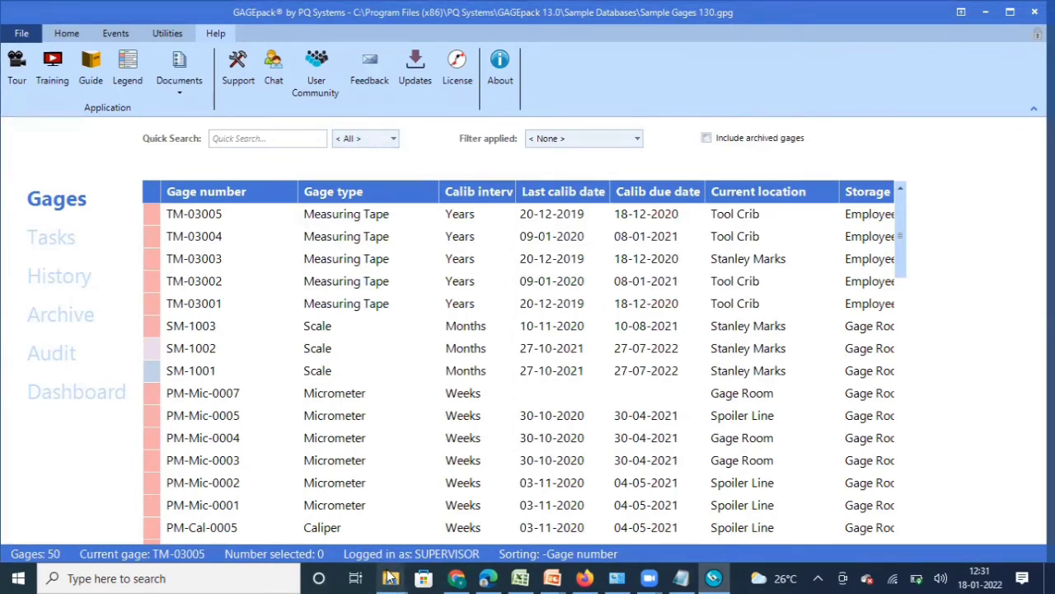
pyautogui.moveTo(391, 577)
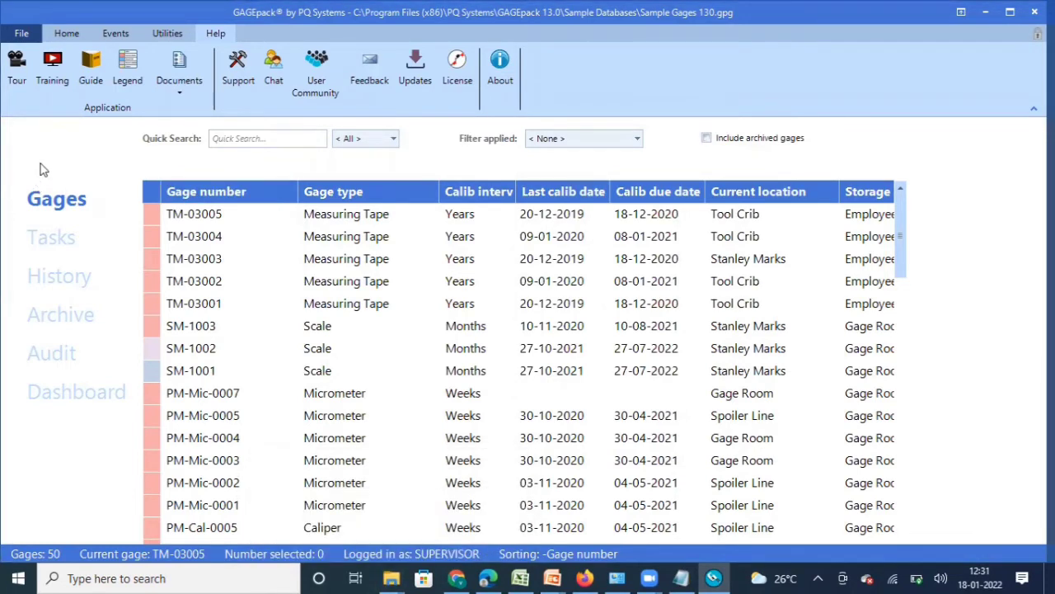
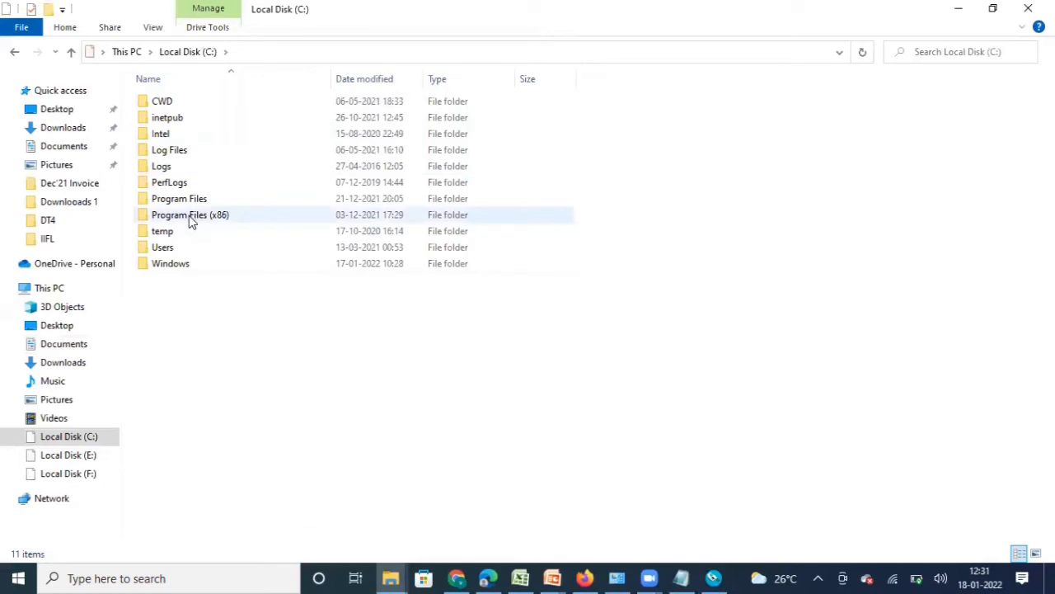
# Browse to Program Files (x86)\PQ Systems\GAGEpack 13.0\Extras\GAGEmail and launch PQ.License.Utility.exe.
pyautogui.doubleClick(192, 216)
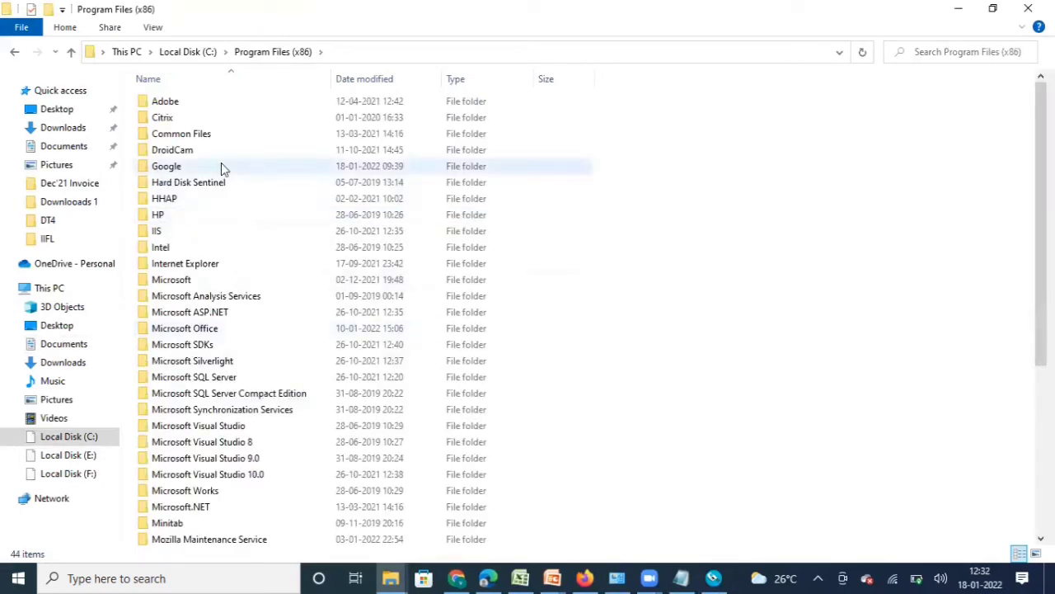
pyautogui.click(225, 330)
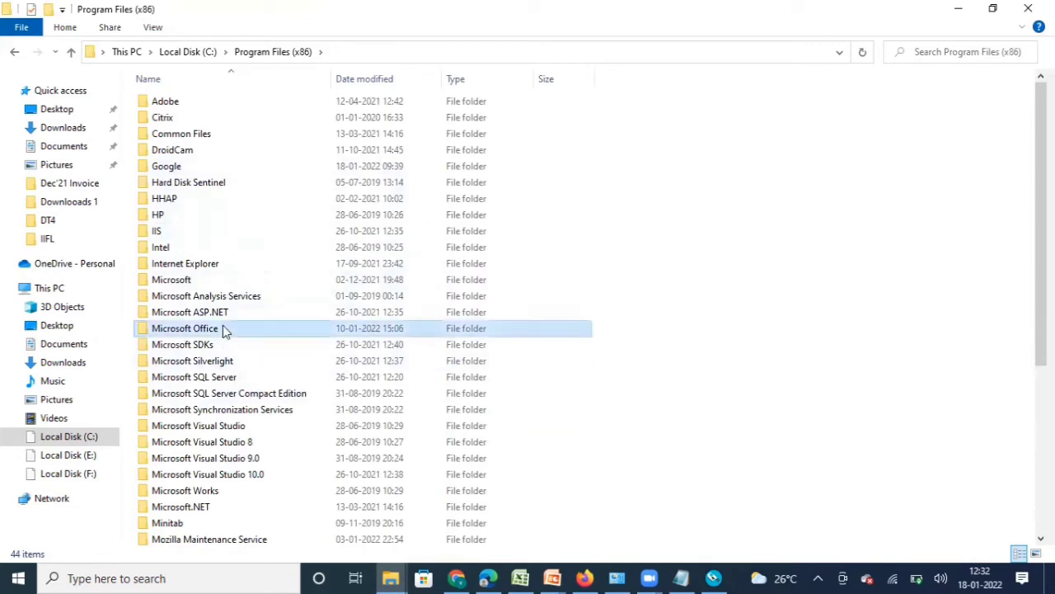
pyautogui.press('p')
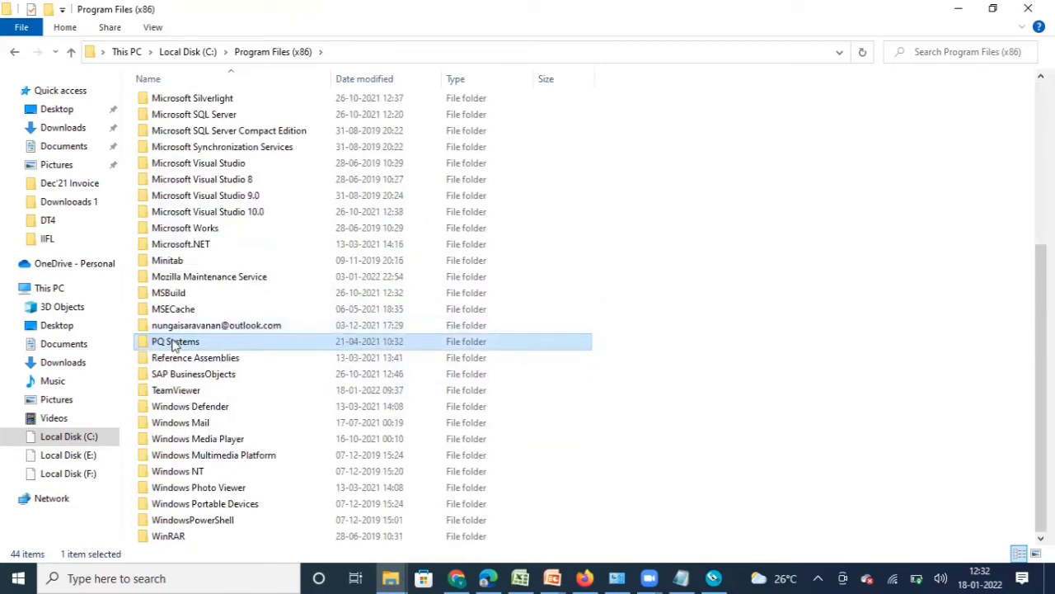
pyautogui.moveTo(175, 346)
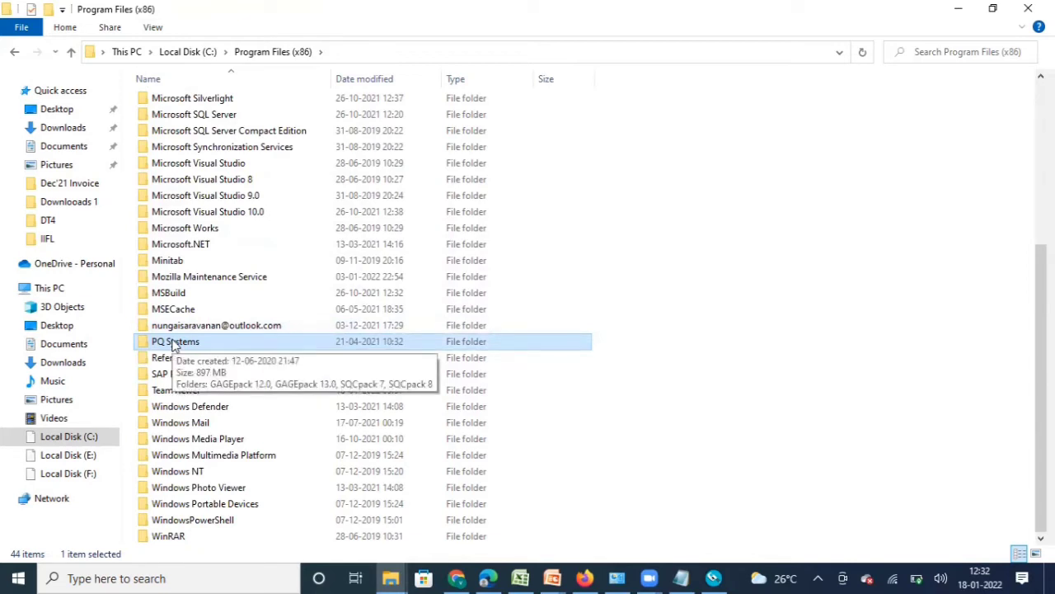
pyautogui.doubleClick(175, 342)
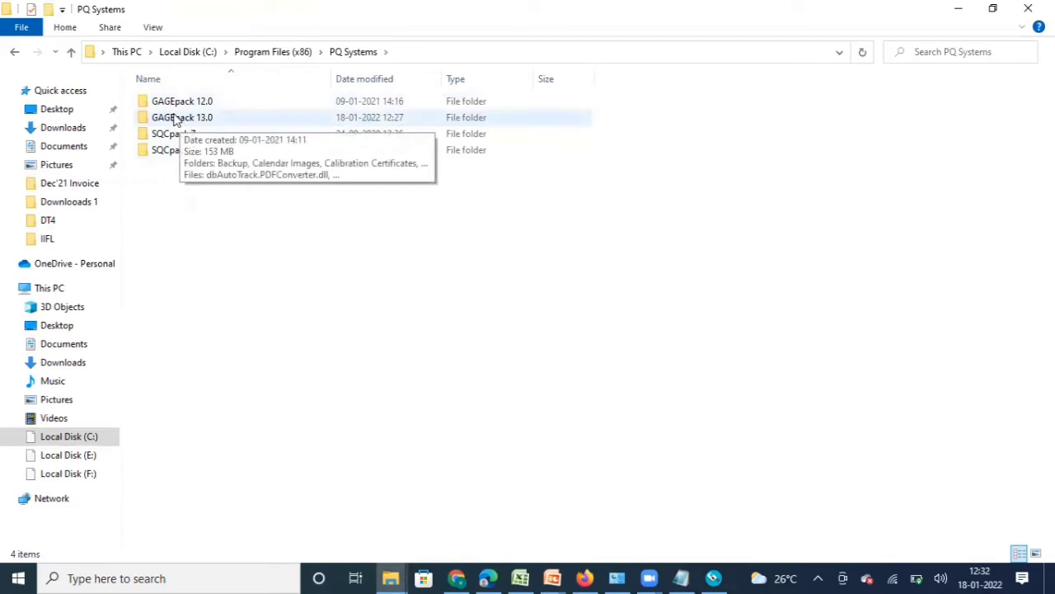
pyautogui.doubleClick(175, 121)
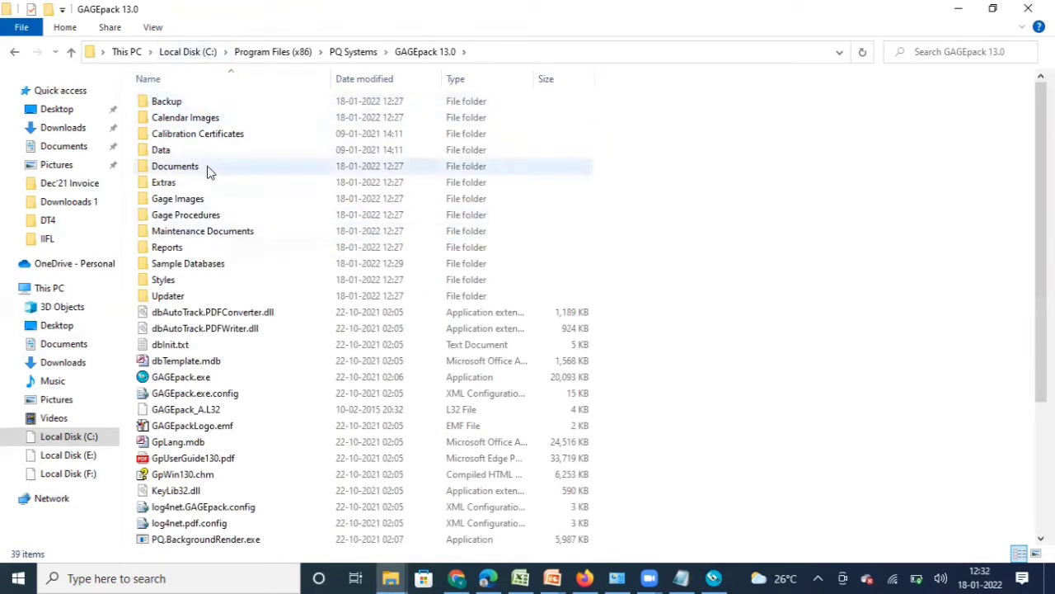
pyautogui.doubleClick(175, 186)
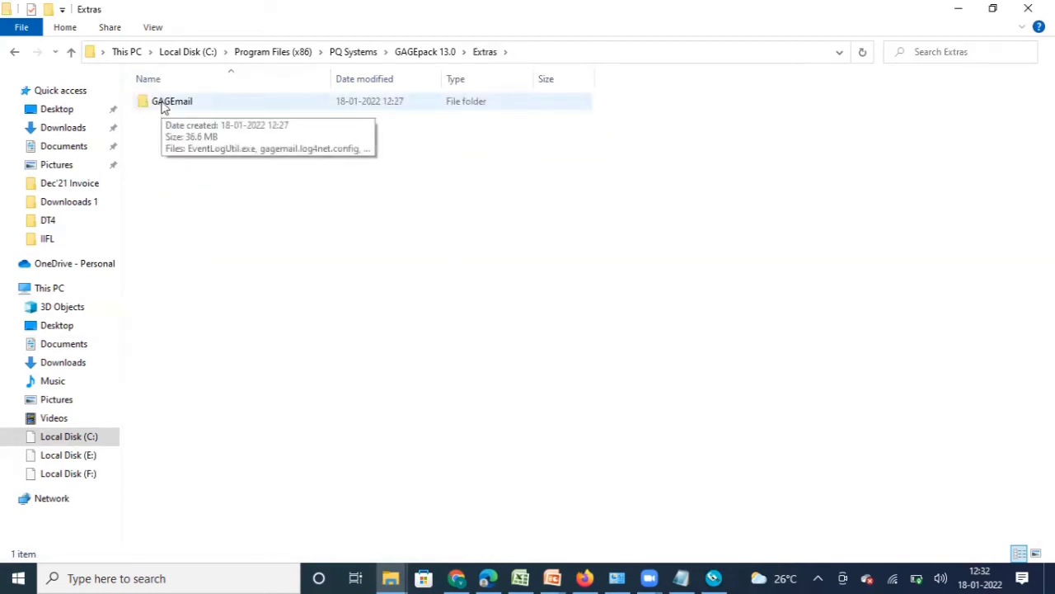
pyautogui.doubleClick(161, 106)
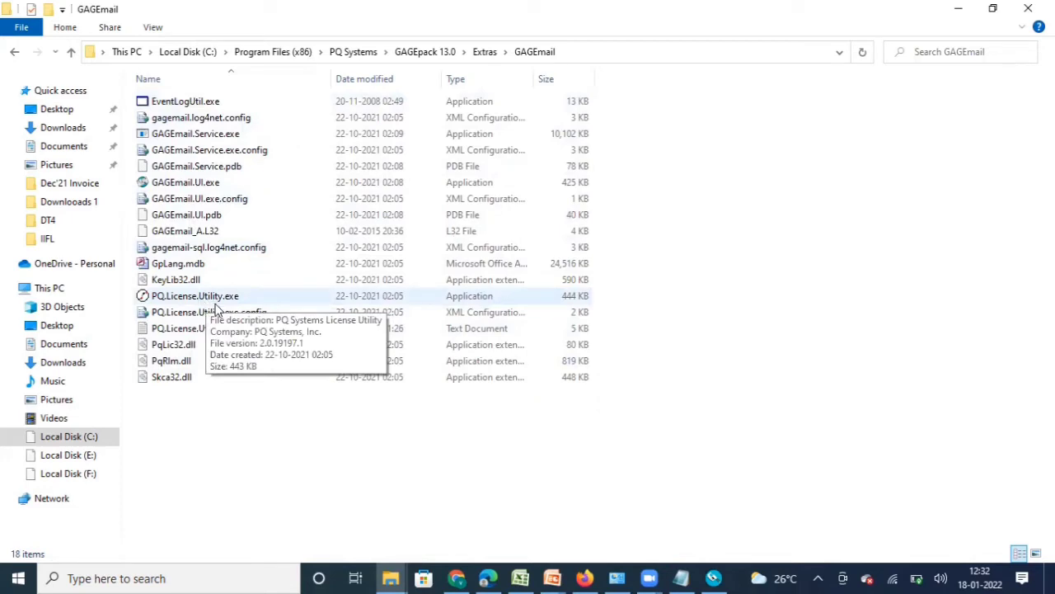
pyautogui.click(208, 302)
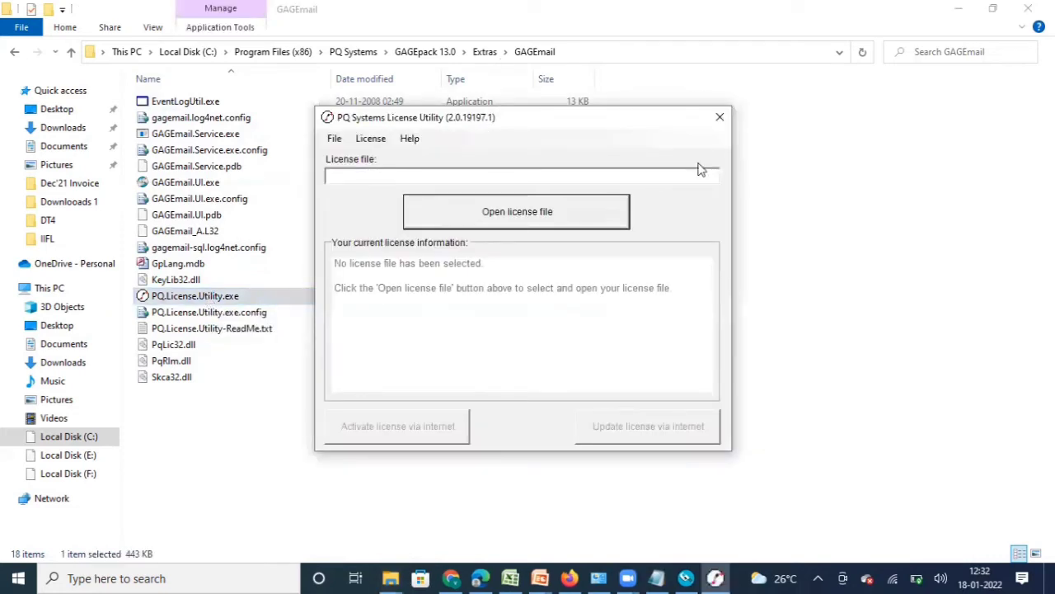
# Load the GAGEmail_A.L32 licence file, revealing its demo licence with 299 runs remaining.
pyautogui.click(507, 219)
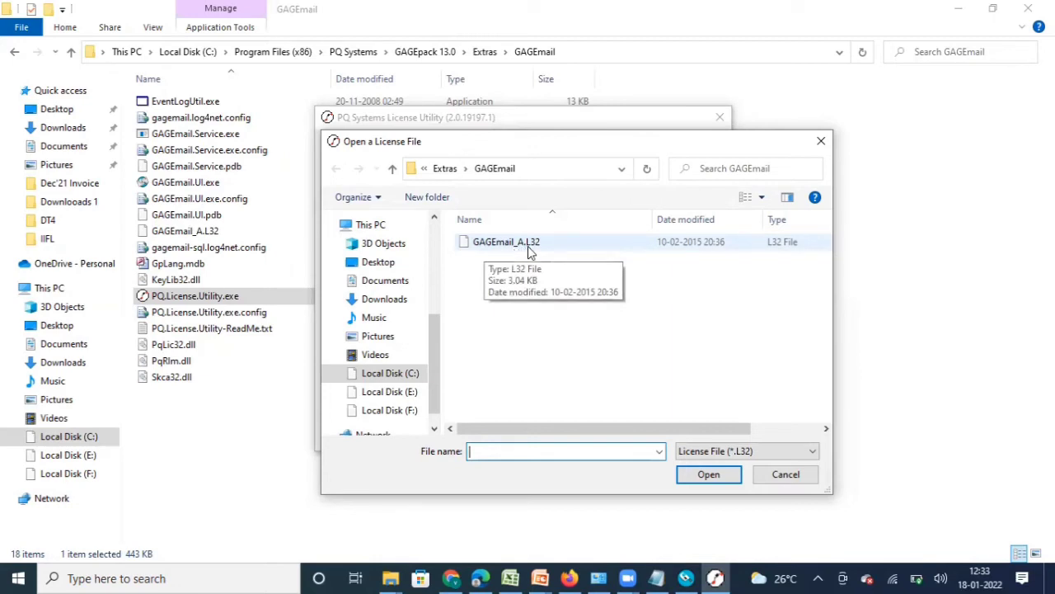
pyautogui.click(524, 245)
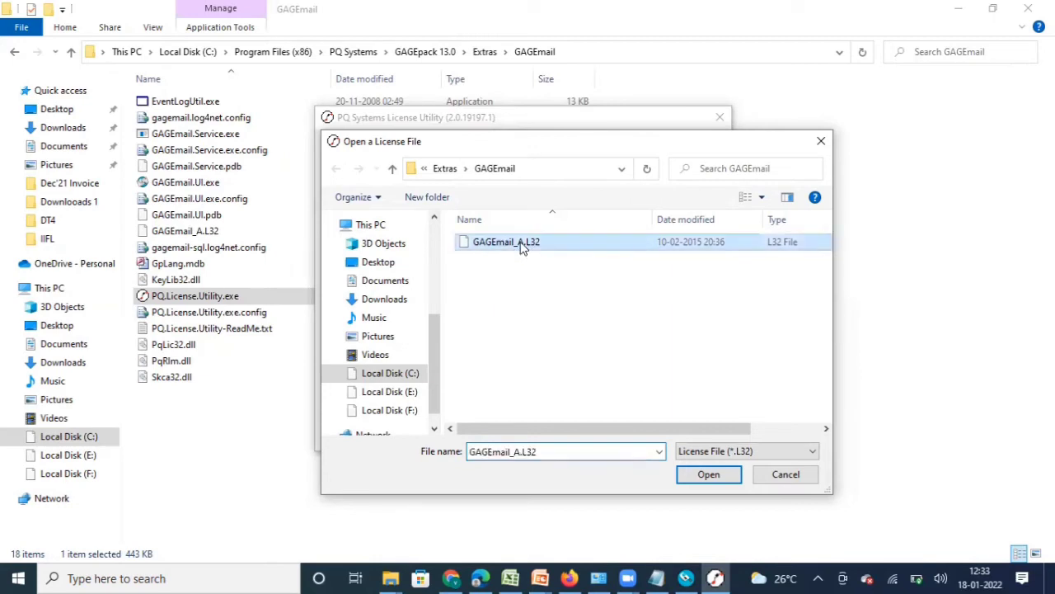
pyautogui.click(695, 478)
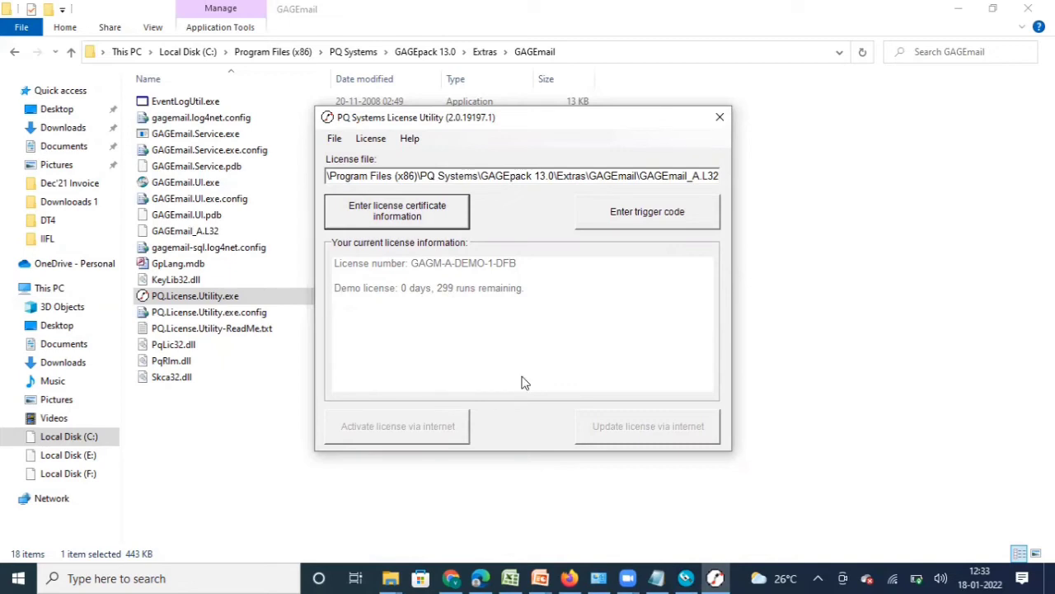
# Check the licence notes, try trigger codes (rejected as invalid), then open the licence certificate form.
pyautogui.click(657, 578)
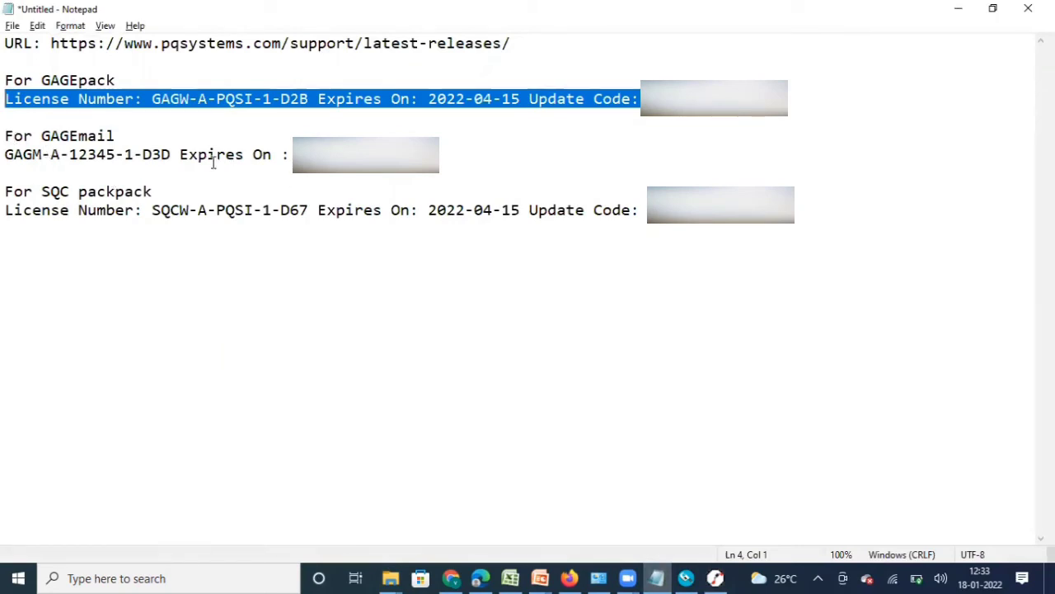
pyautogui.hotkey('alt', 'Tab')
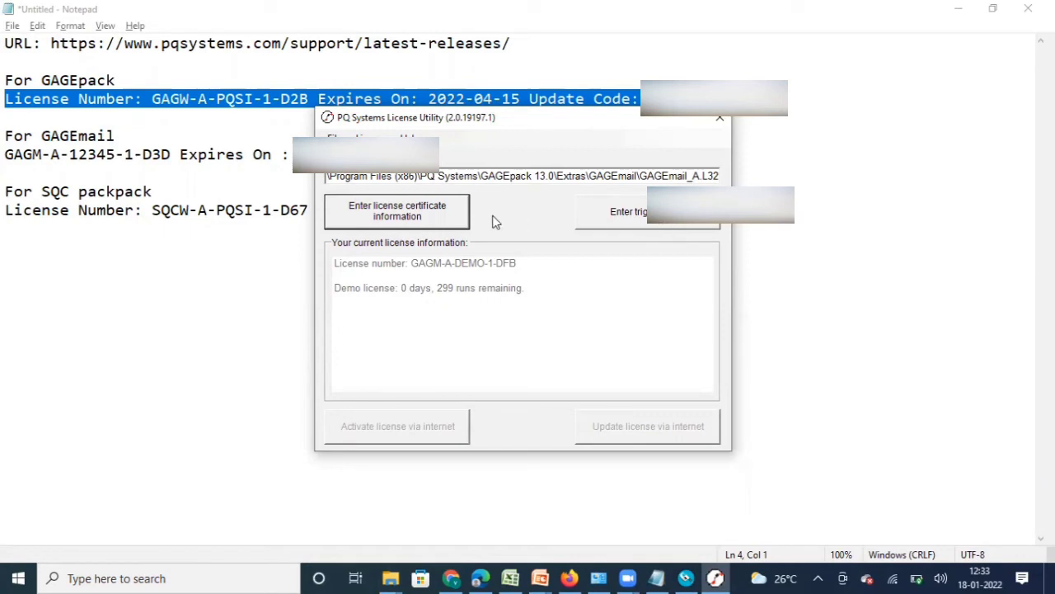
pyautogui.click(635, 223)
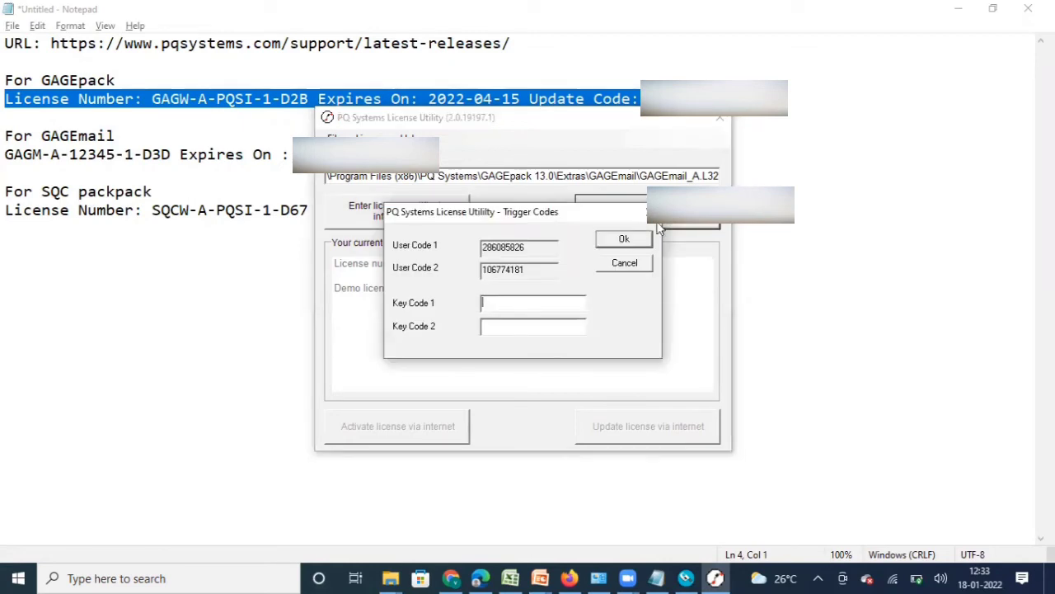
pyautogui.click(639, 238)
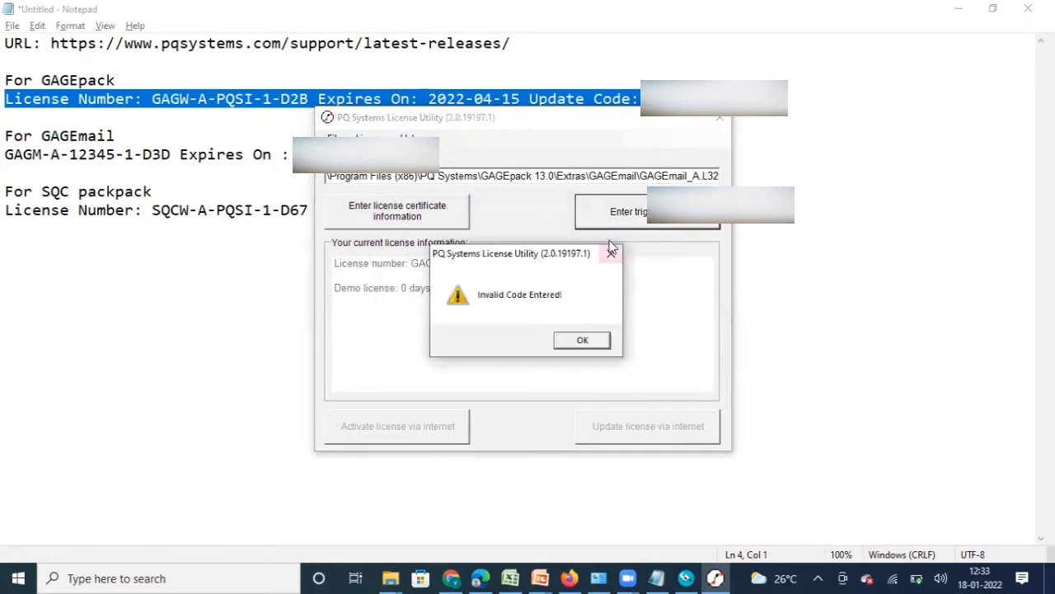
pyautogui.click(611, 252)
pyautogui.click(384, 215)
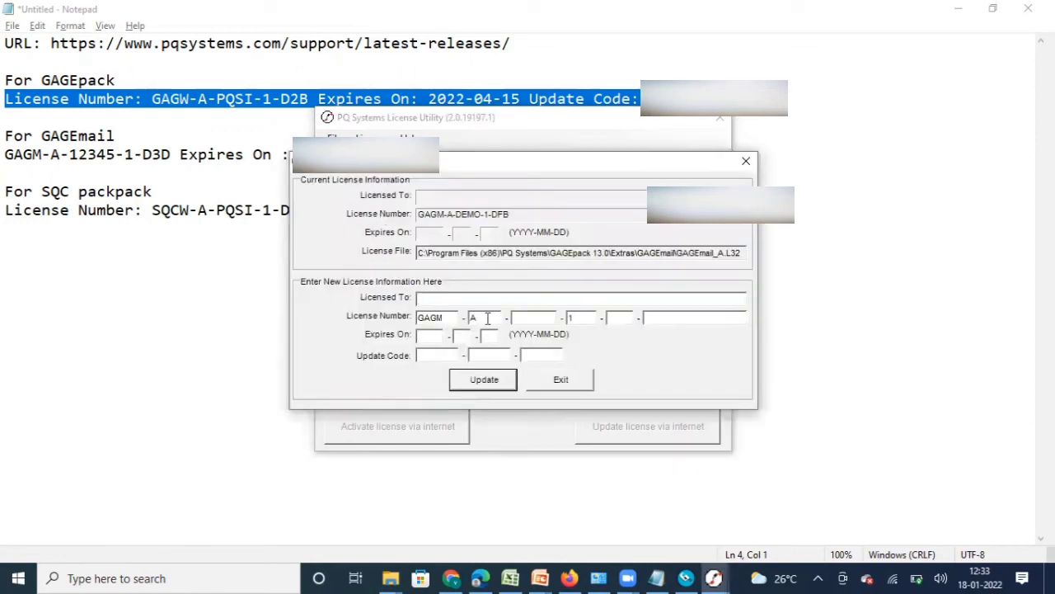
# Enter the new GAGEmail licence number, pasting its middle part from the notes and typing the last part.
pyautogui.hotkey('alt', 'Tab')
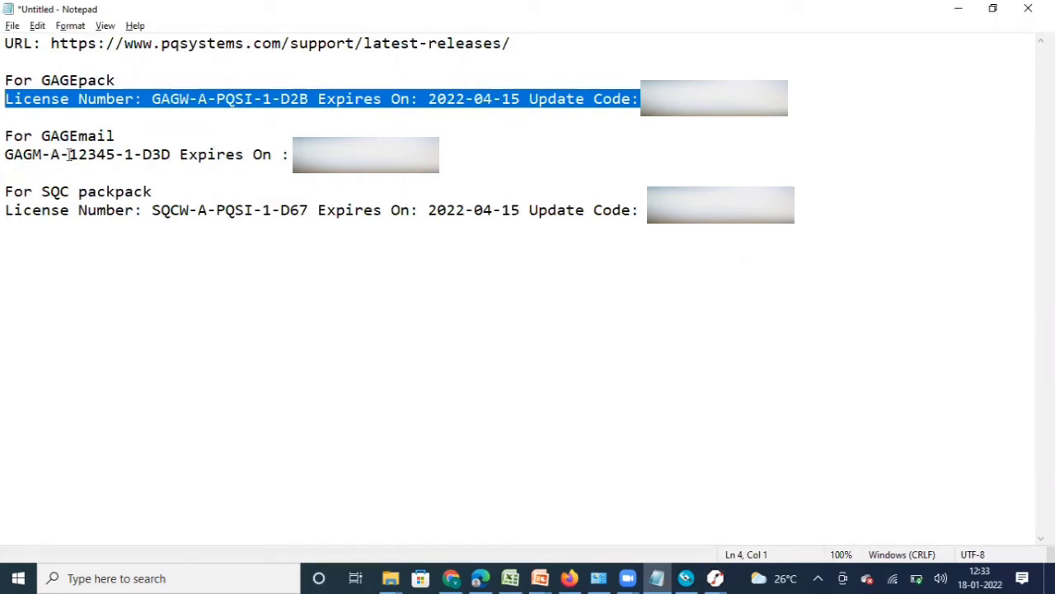
pyautogui.moveTo(70, 154); pyautogui.dragTo(114, 154)
pyautogui.hotkey('ctrl', 'c')
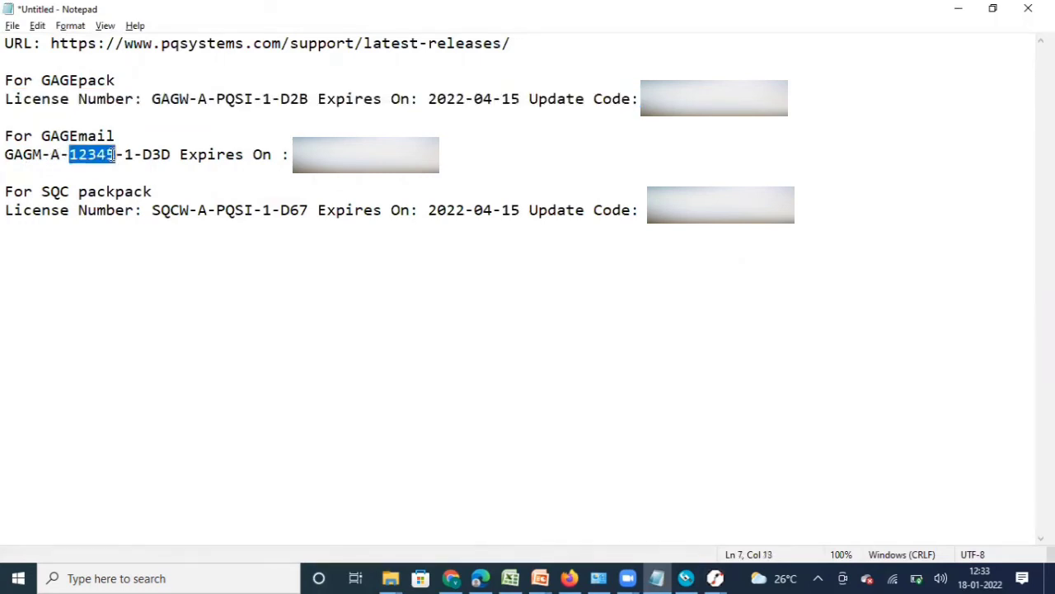
pyautogui.hotkey('alt', 'Tab')
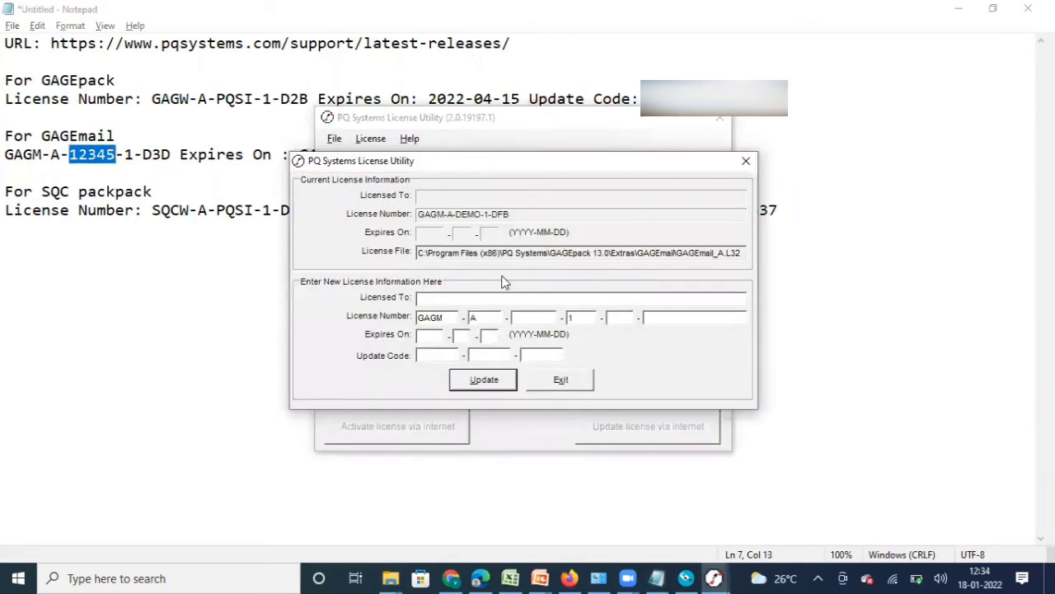
pyautogui.click(525, 318)
pyautogui.hotkey('ctrl', 'v')
pyautogui.click(616, 317)
# Paste the first part of the GAGEmail update code from the notes into the form.
pyautogui.moveTo(631, 165); pyautogui.dragTo(966, 229)
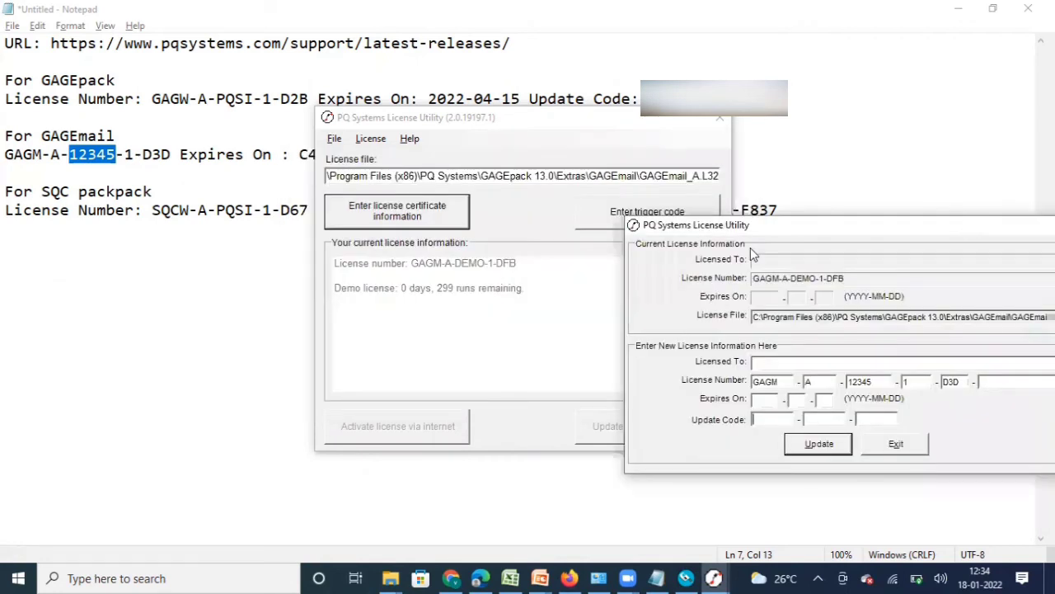
pyautogui.hotkey('alt', 'Tab')
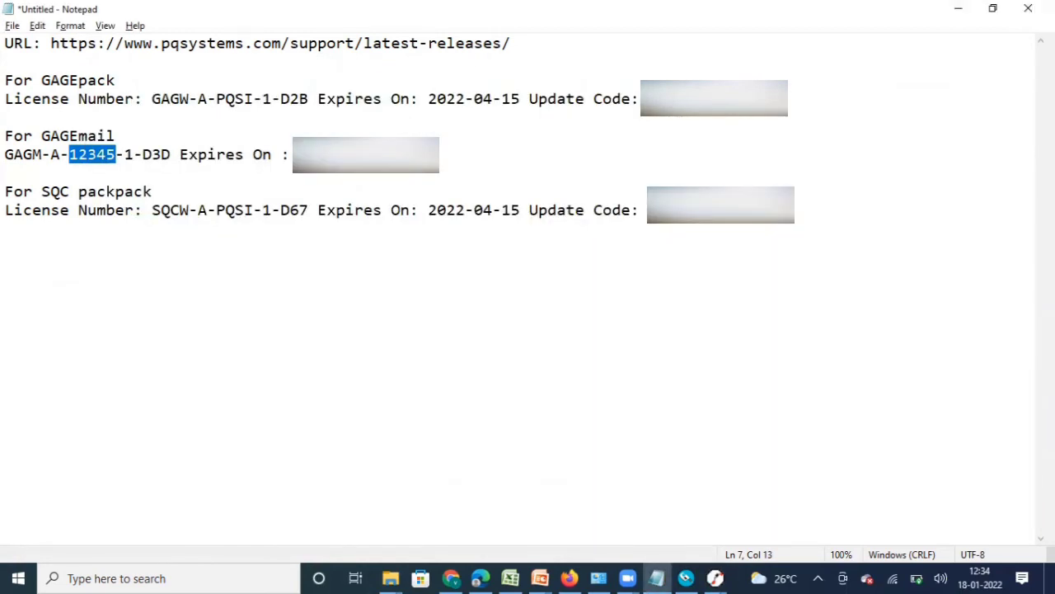
pyautogui.click(295, 154)
pyautogui.write('2')
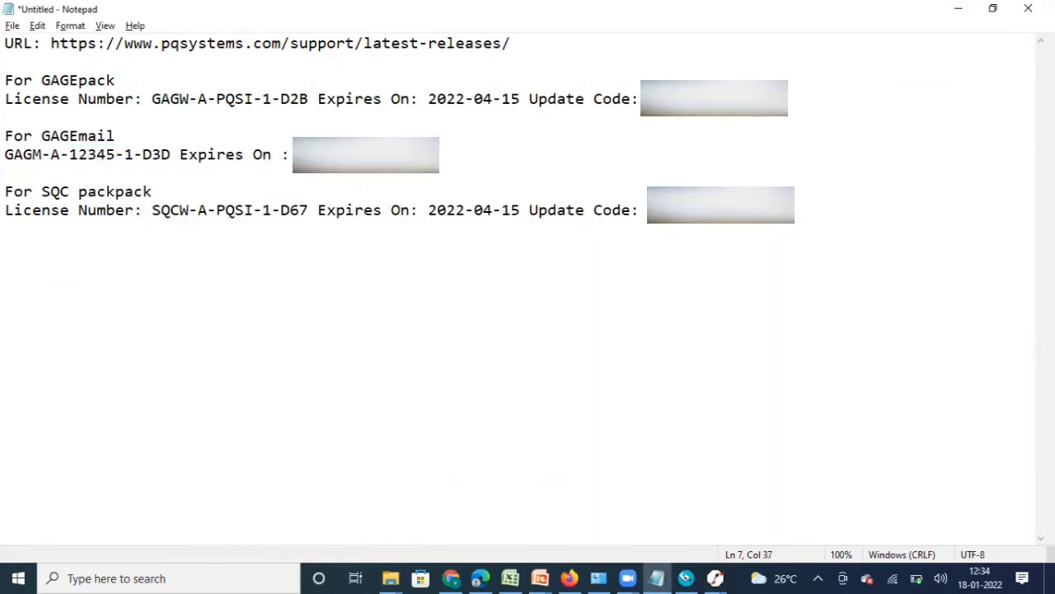
pyautogui.click(688, 577)
pyautogui.moveTo(714, 577)
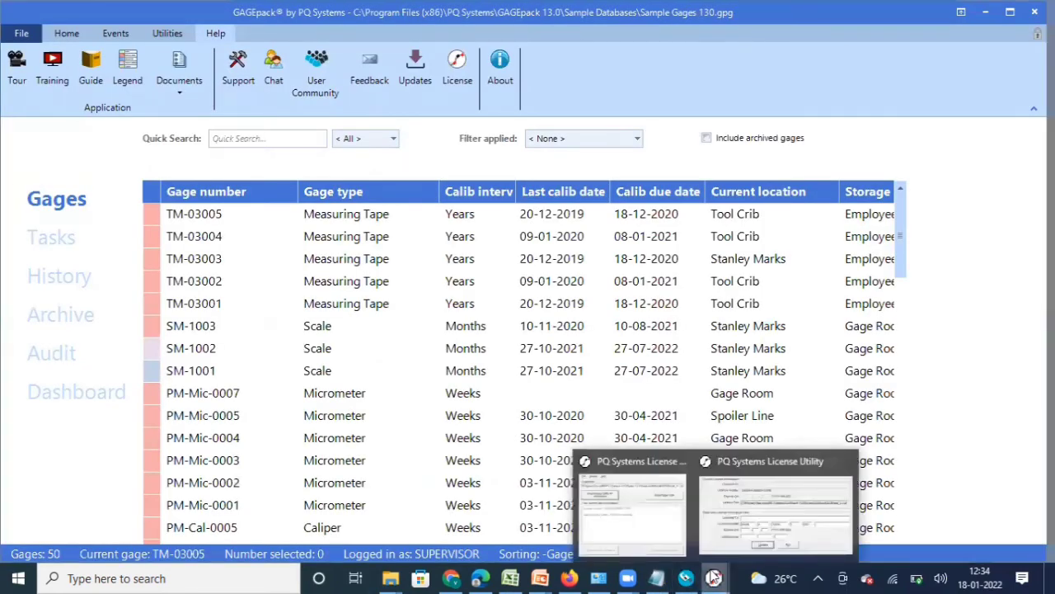
pyautogui.click(768, 528)
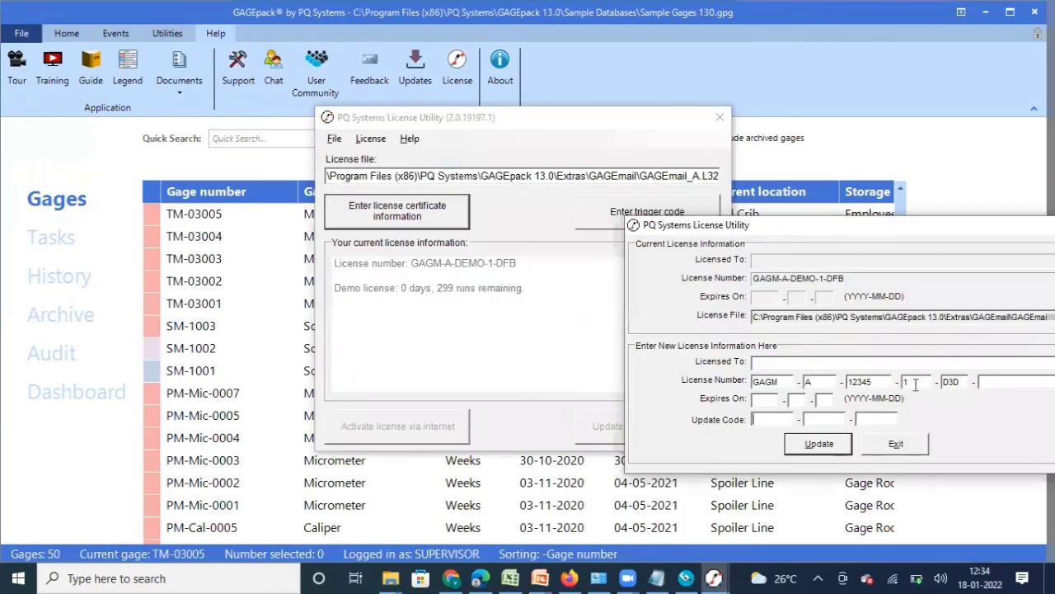
pyautogui.click(763, 415)
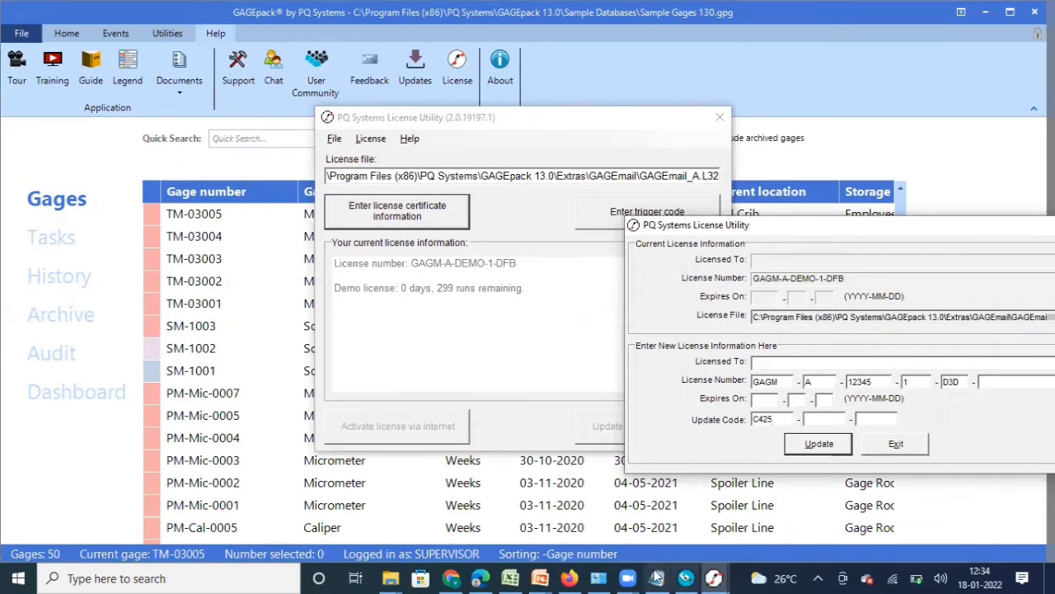
# Copy the rest of the update code into the form and apply the new GAGEmail licence.
pyautogui.click(669, 576)
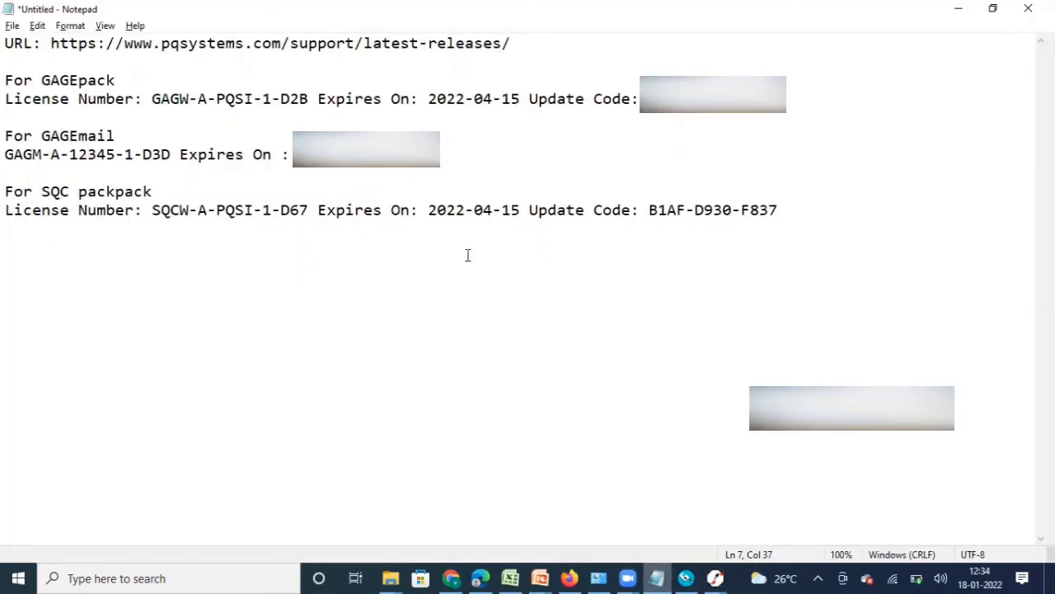
pyautogui.click(70, 154)
pyautogui.press('End')
pyautogui.click(714, 577)
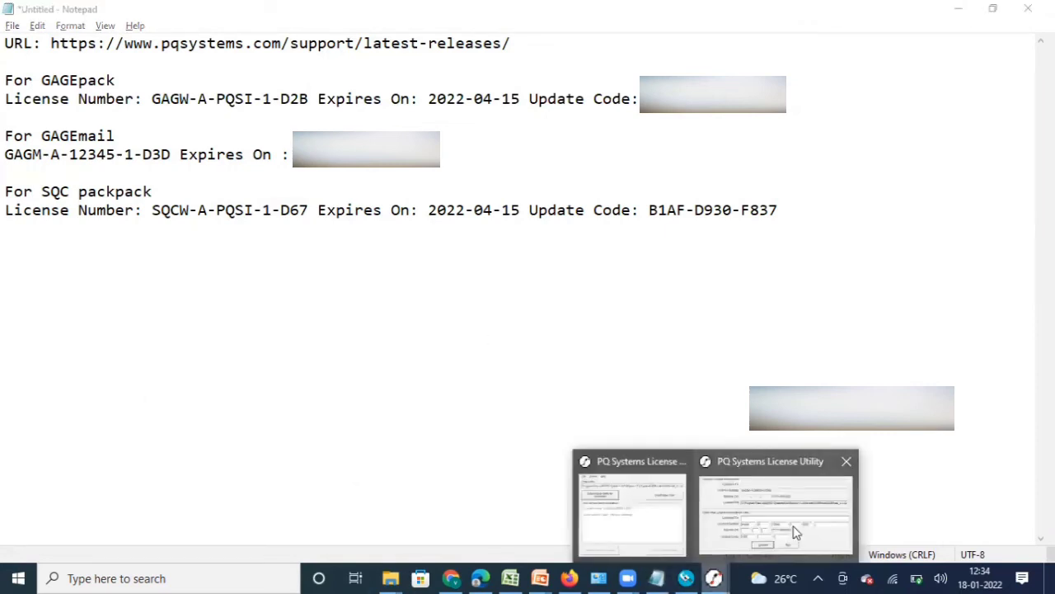
pyautogui.click(793, 534)
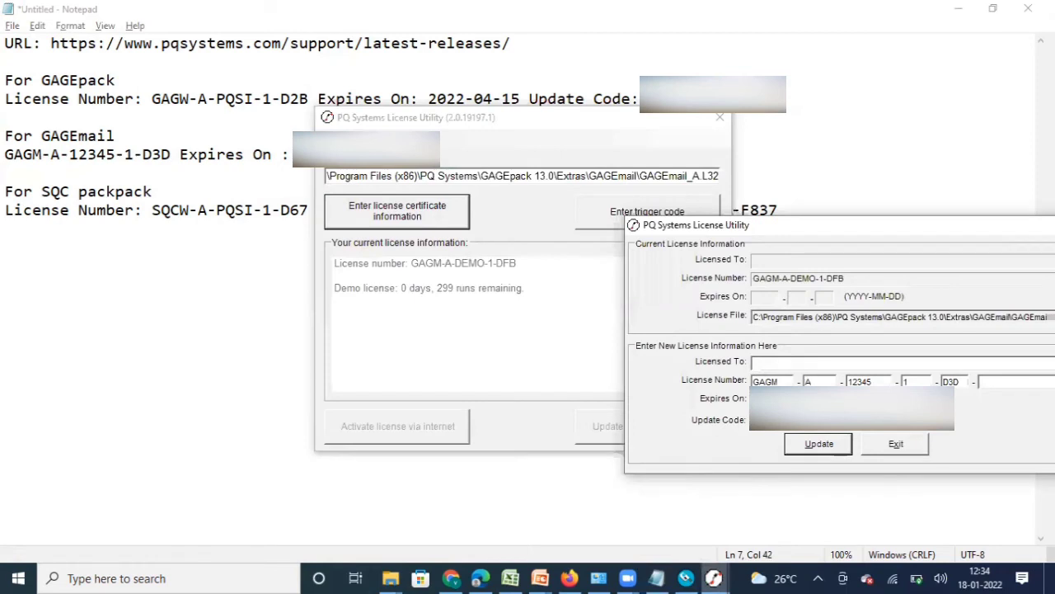
pyautogui.click(291, 422)
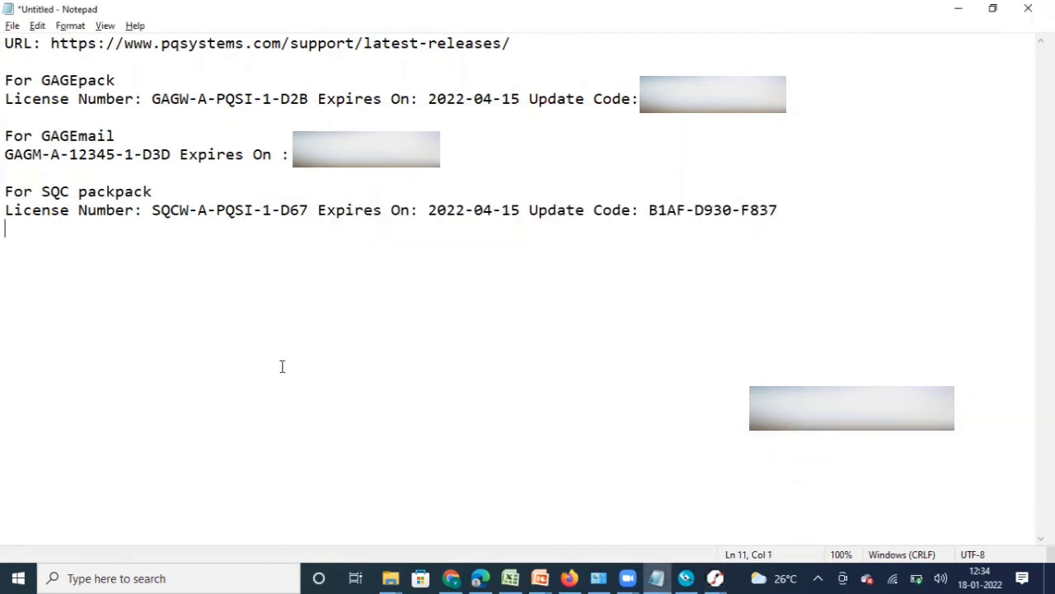
pyautogui.click(343, 154)
pyautogui.click(714, 578)
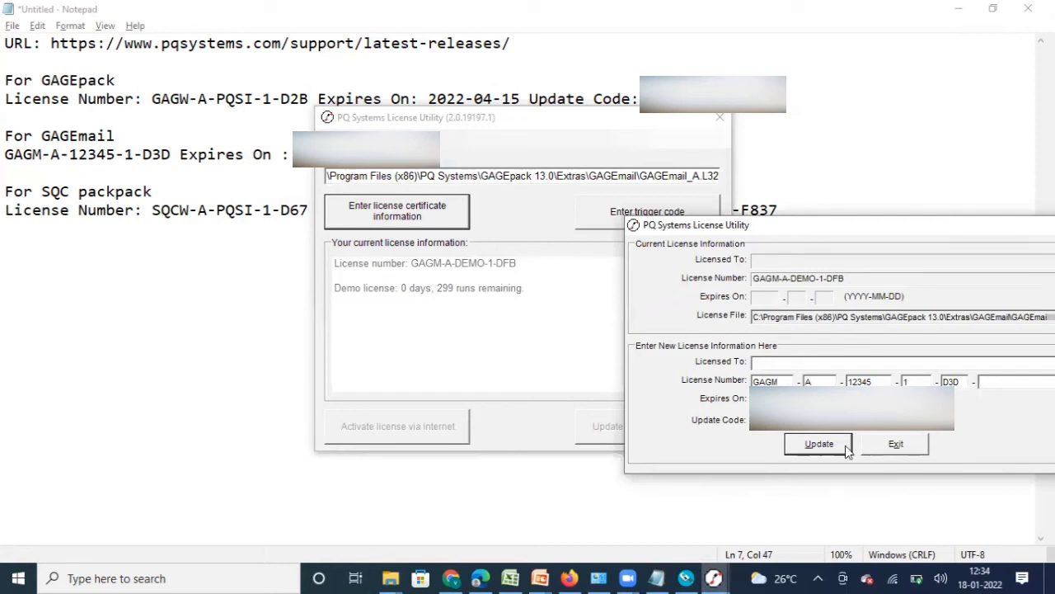
pyautogui.click(816, 444)
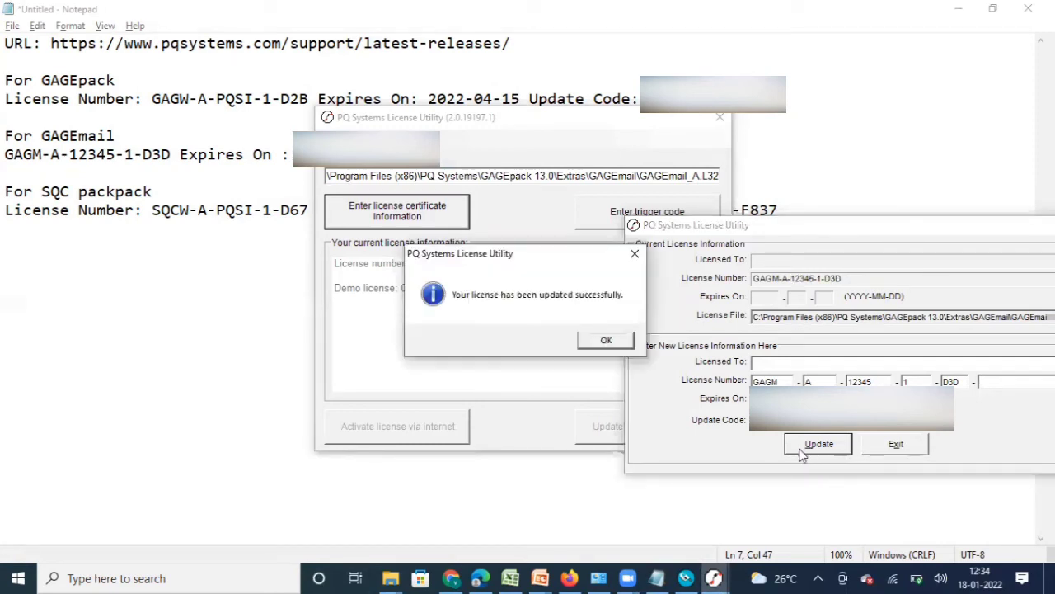
# Confirm the licence-updated message, close the License Utility, and return to GAGEpack.
pyautogui.click(605, 341)
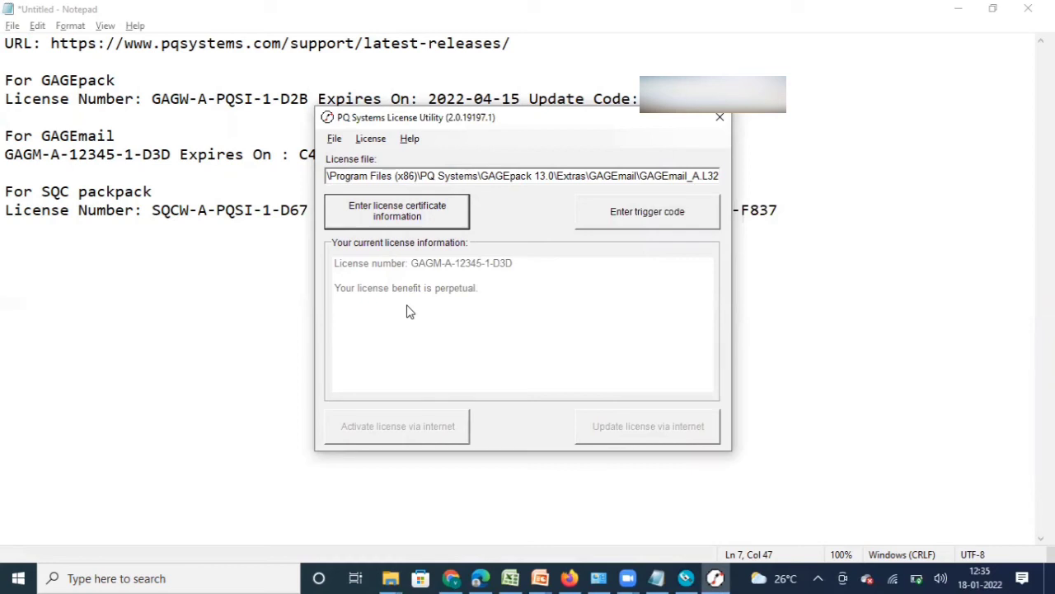
pyautogui.click(720, 122)
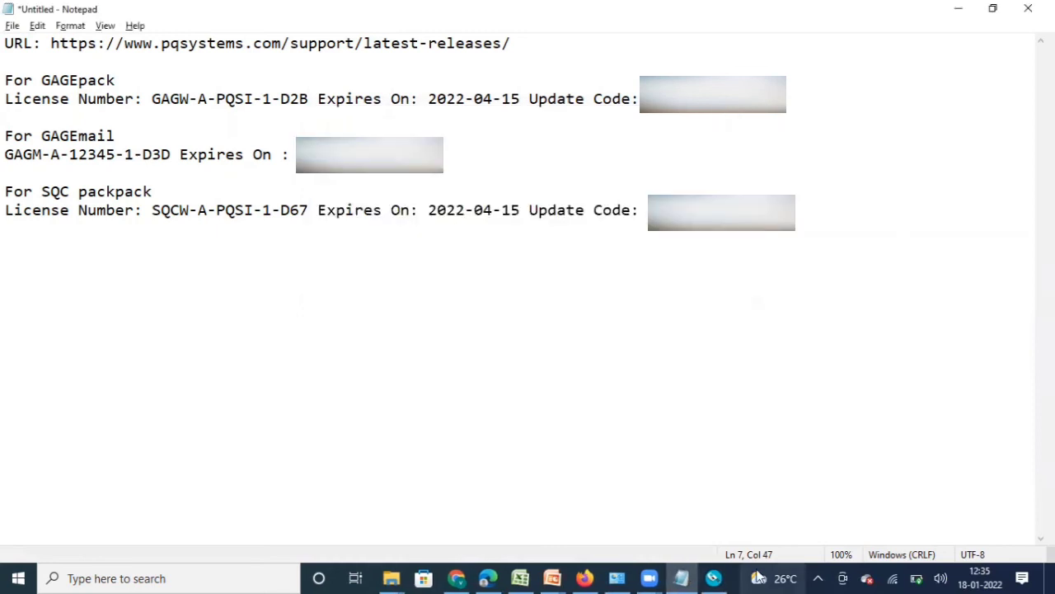
pyautogui.click(714, 578)
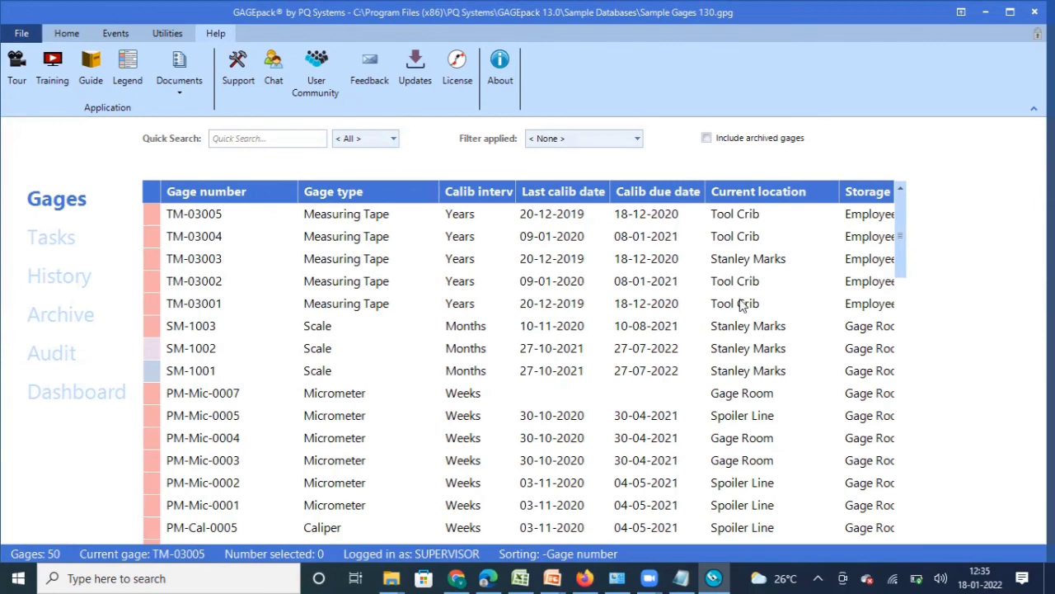
pyautogui.click(683, 577)
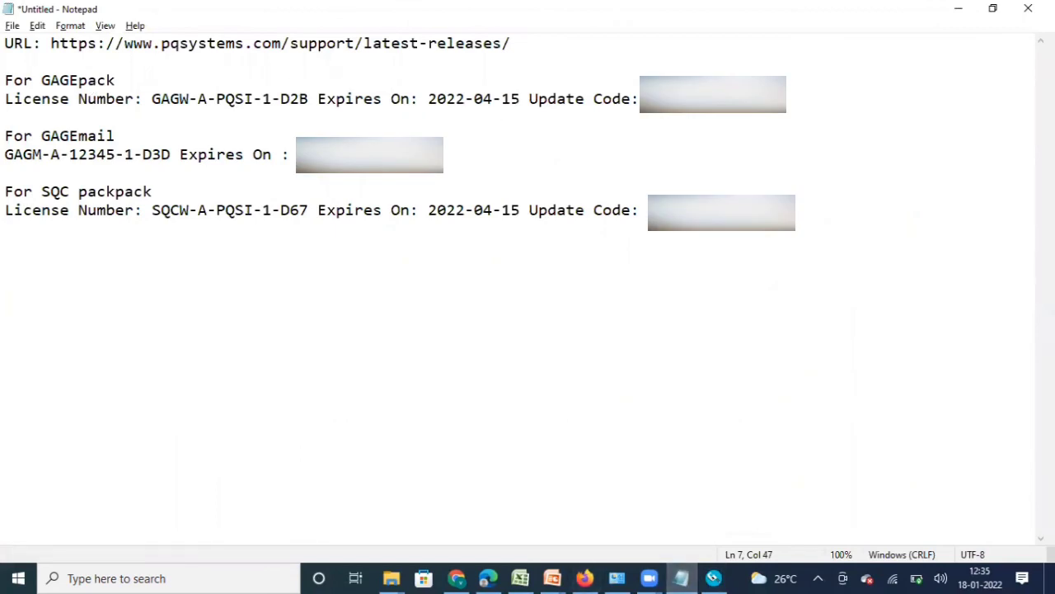
pyautogui.hotkey('alt', 'Tab')
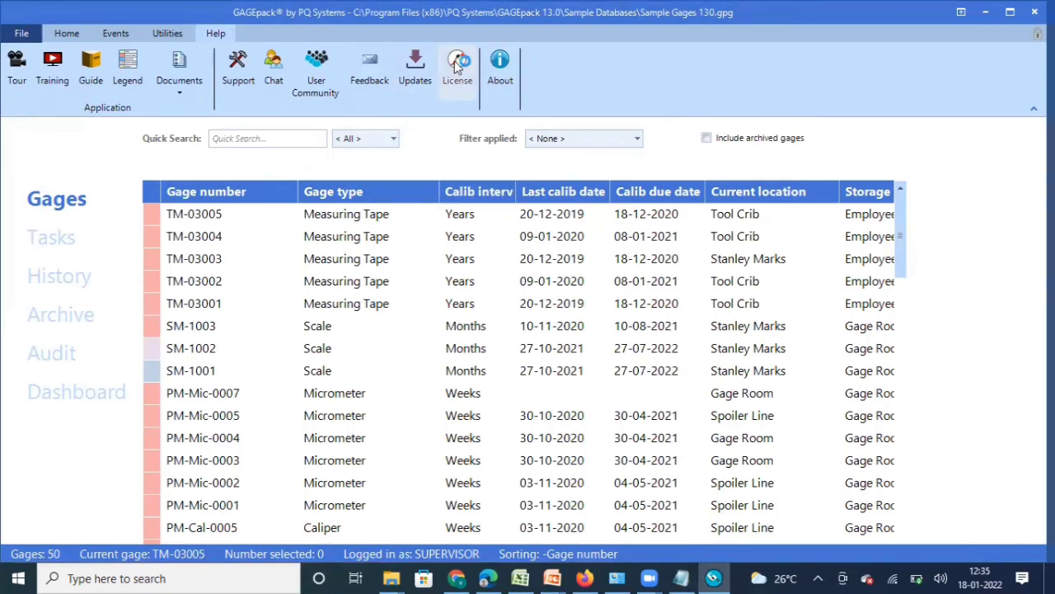
# Review GAGEpack's licence certificate details, expiring 15-04-2022, from the Help tab, then close the form.
pyautogui.click(458, 66)
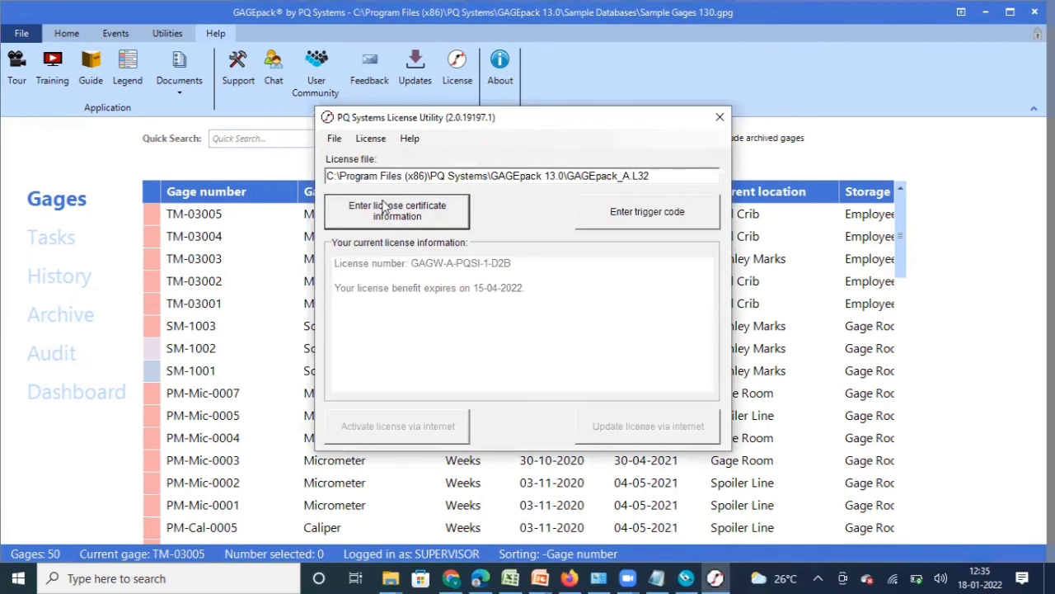
pyautogui.click(384, 209)
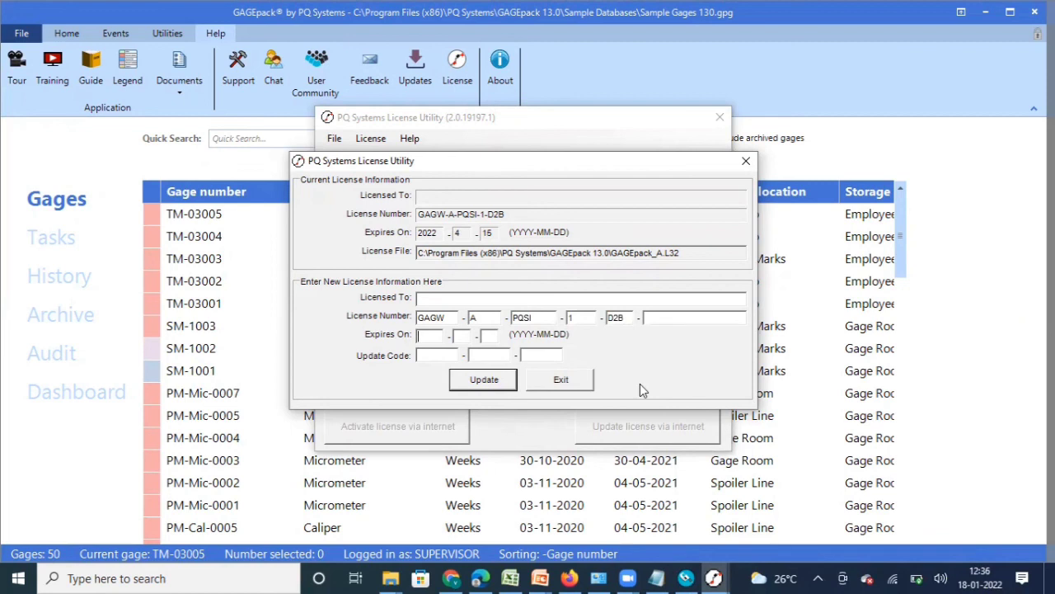
pyautogui.click(746, 161)
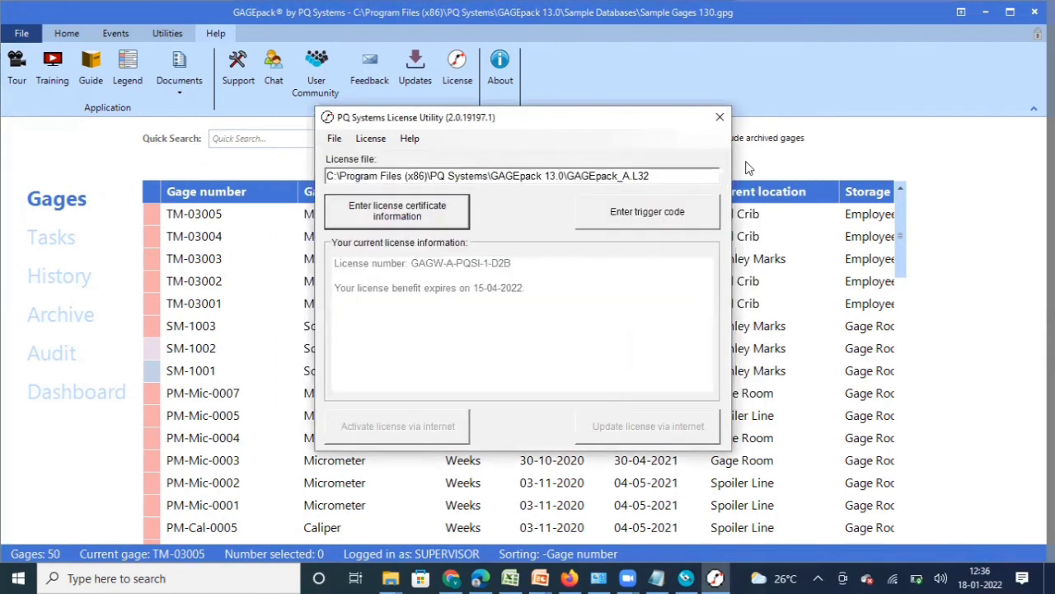